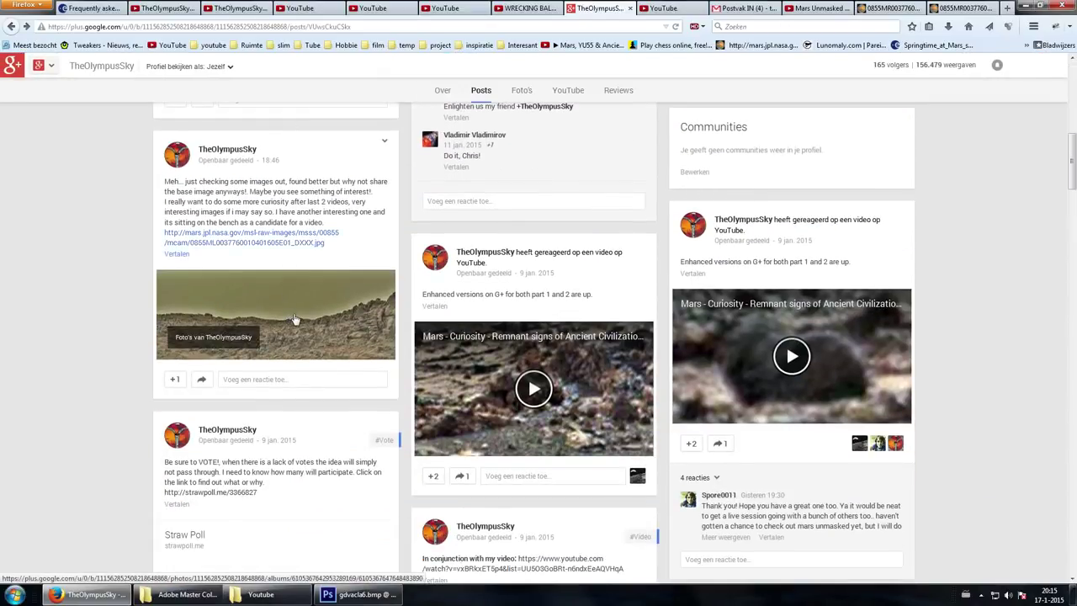
# - Review the latest Google+ posts and the YouTube channel's video list, and bring up the raw Curiosity photo ending in 1035E01_DXXX.jpg
pyautogui.scroll(3, 398, 219)
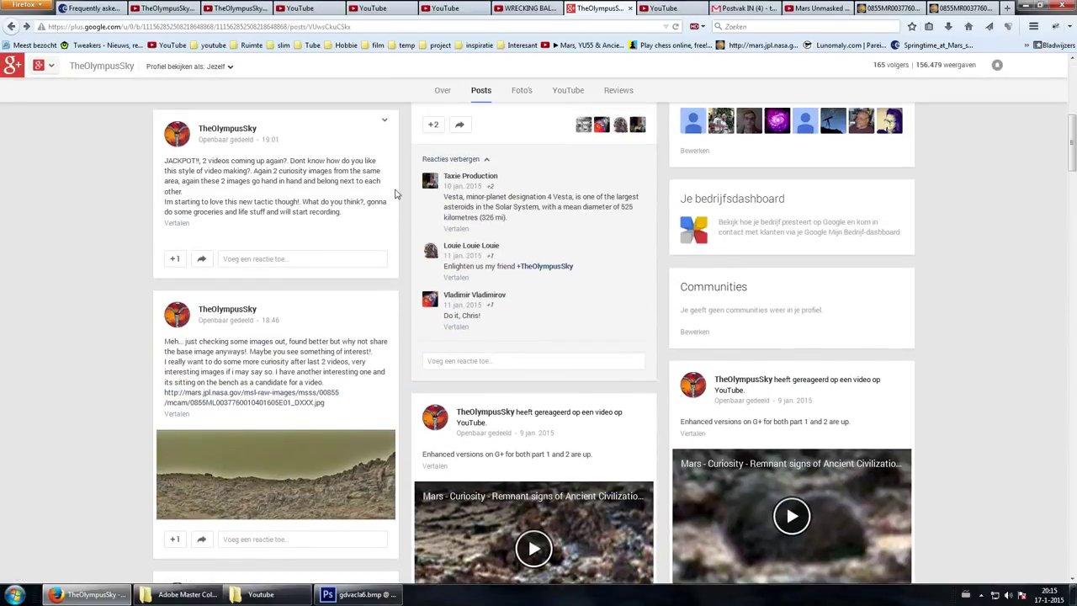
pyautogui.click(227, 8)
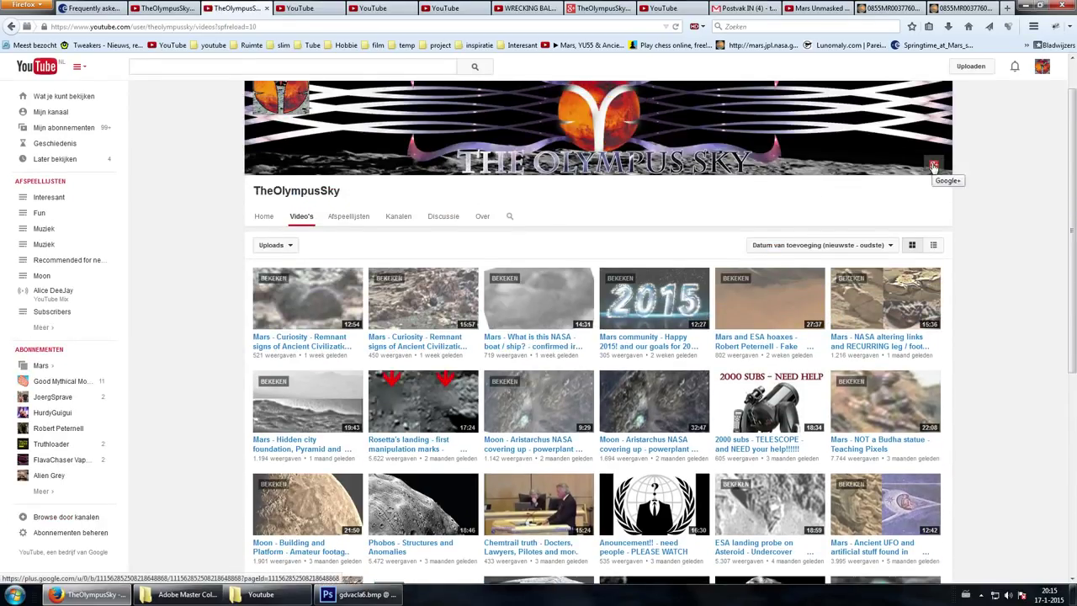
pyautogui.click(954, 8)
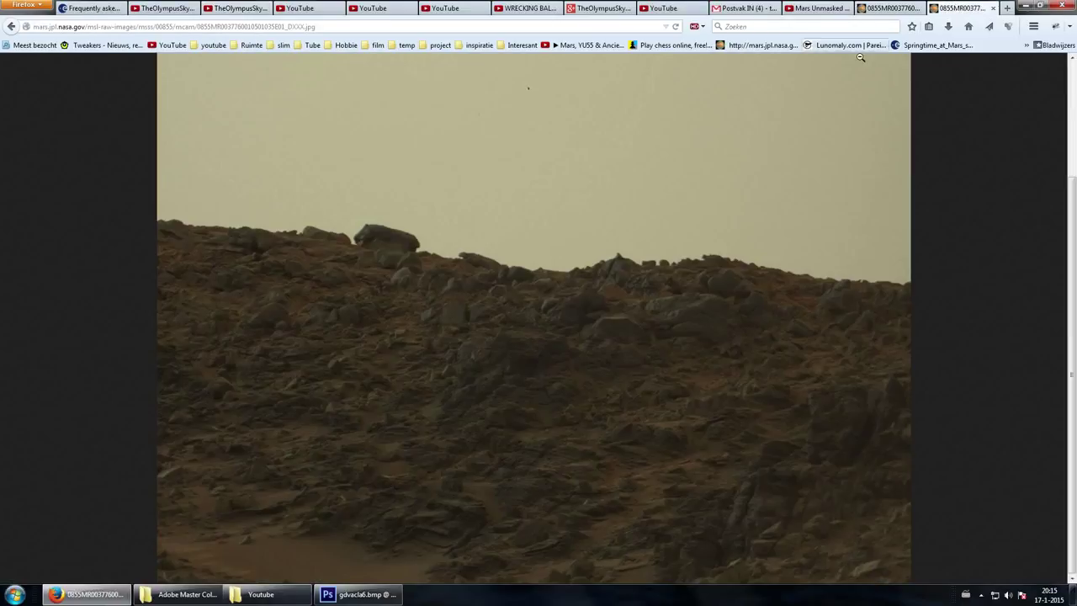
# - Compare the two raw Curiosity photos with the enhanced gdvacla6.bmp image in Photoshop
pyautogui.moveTo(370, 596)
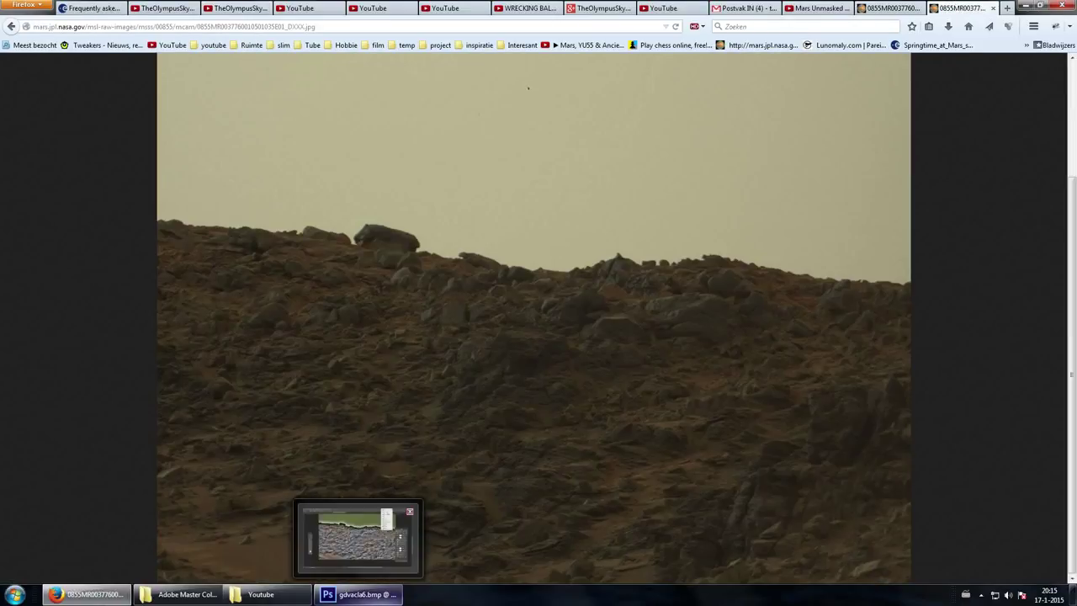
pyautogui.click(339, 569)
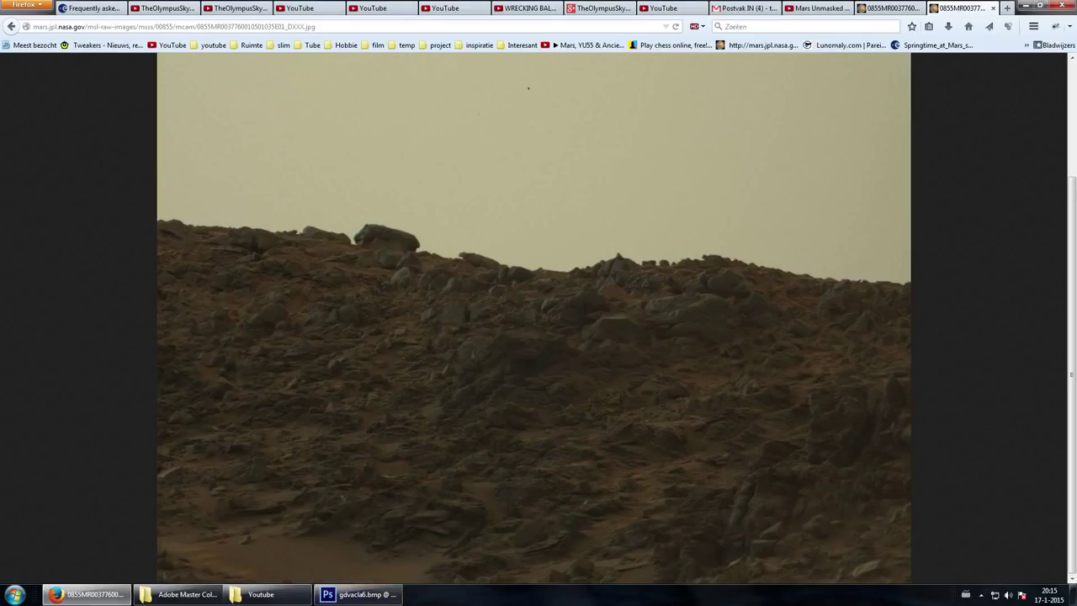
pyautogui.click(392, 594)
pyautogui.scroll(3, 976, 562)
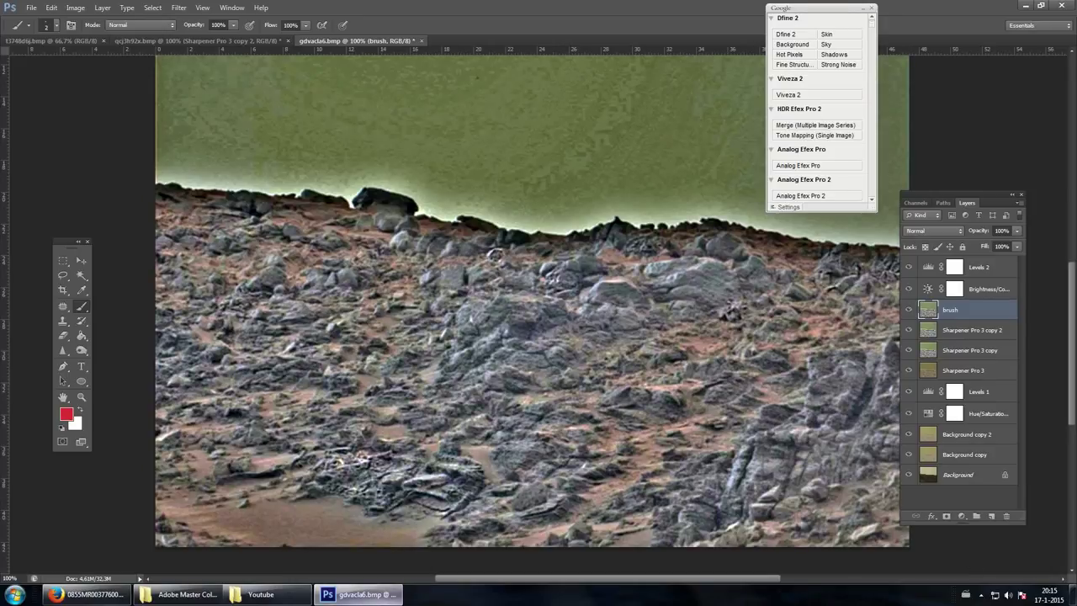
pyautogui.click(364, 594)
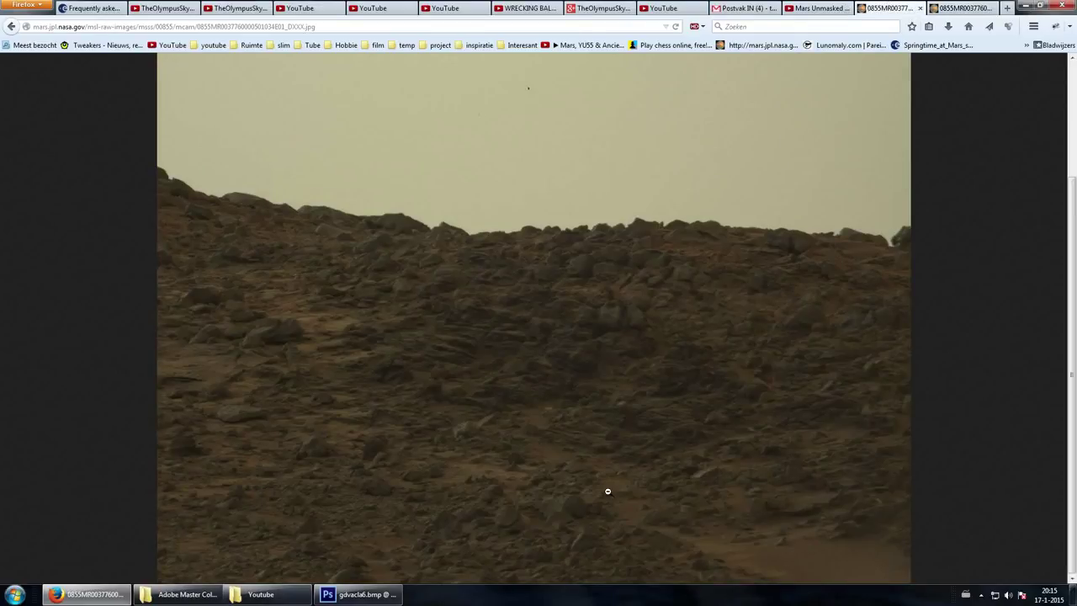
pyautogui.hotkey('ctrl', 'Tab')
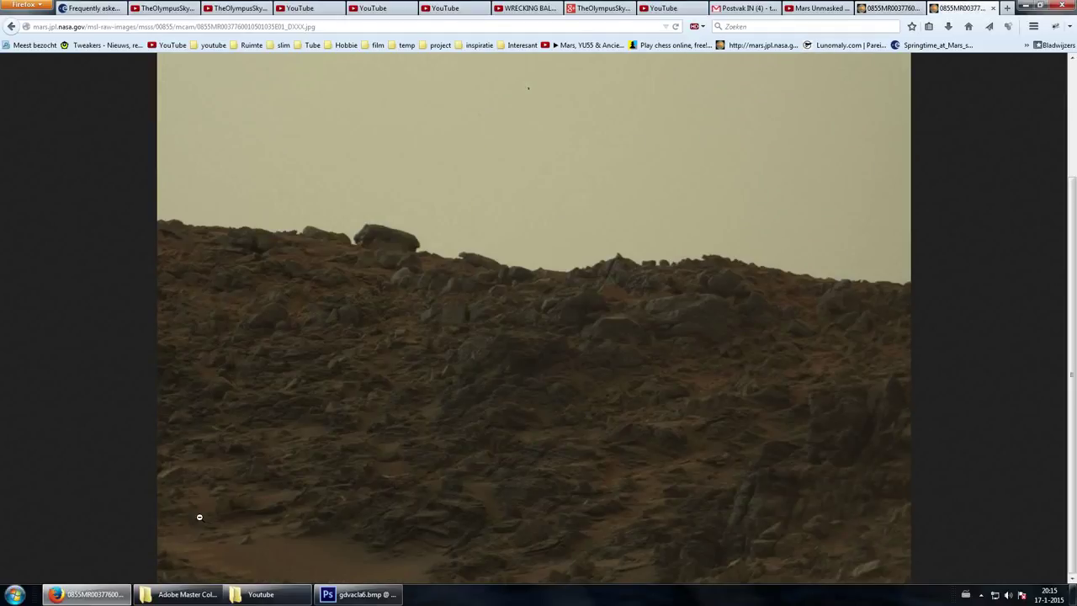
pyautogui.moveTo(353, 598)
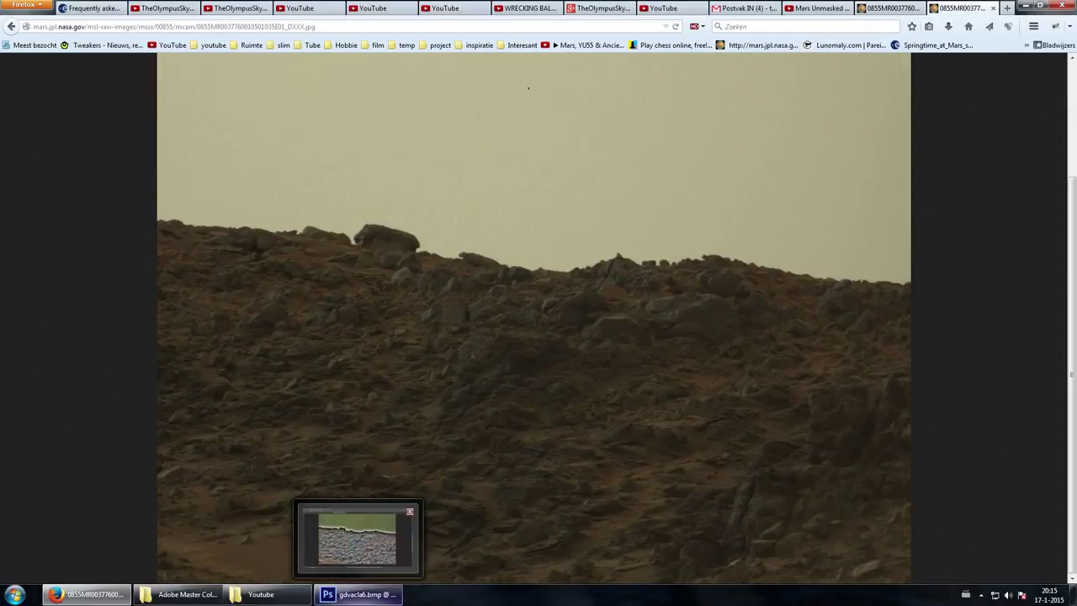
pyautogui.click(353, 595)
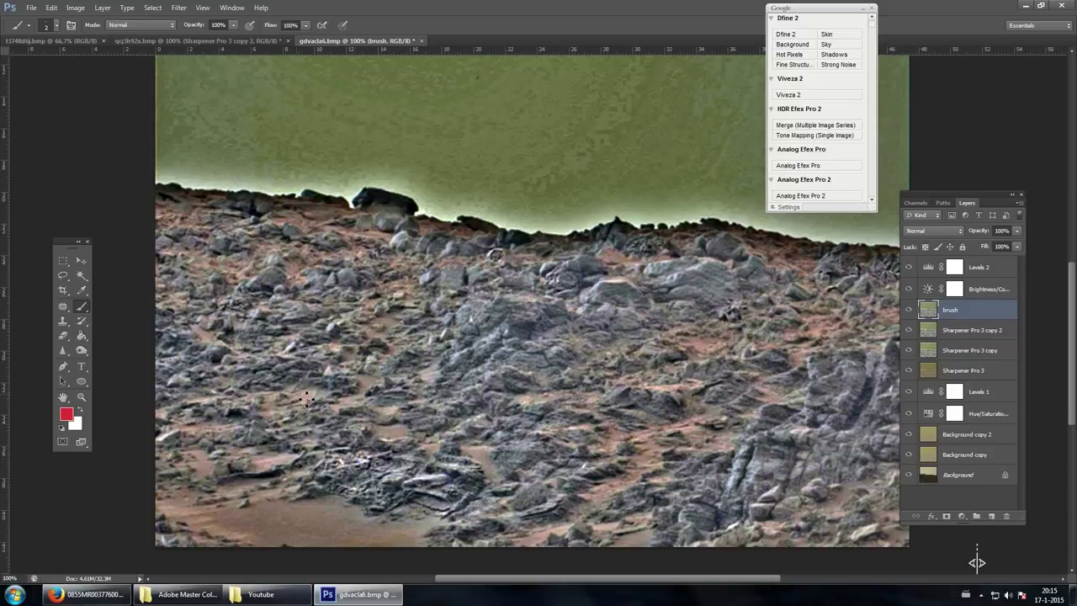
# - Magnify the dark rock structure beside the sand patch to 200%
pyautogui.click(81, 396)
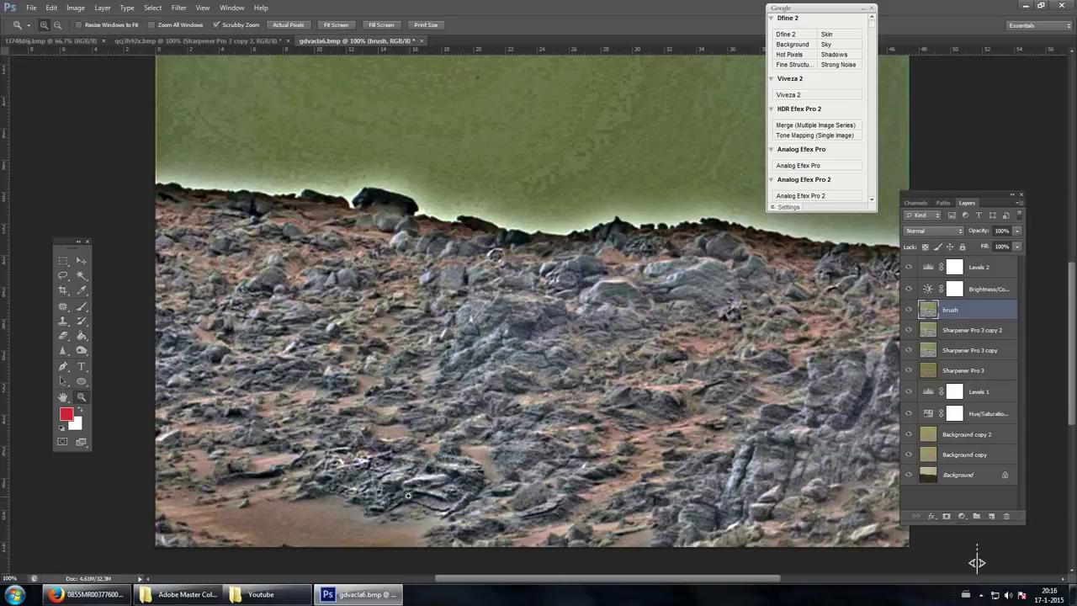
pyautogui.scroll(-2, 407, 496)
pyautogui.click(400, 471)
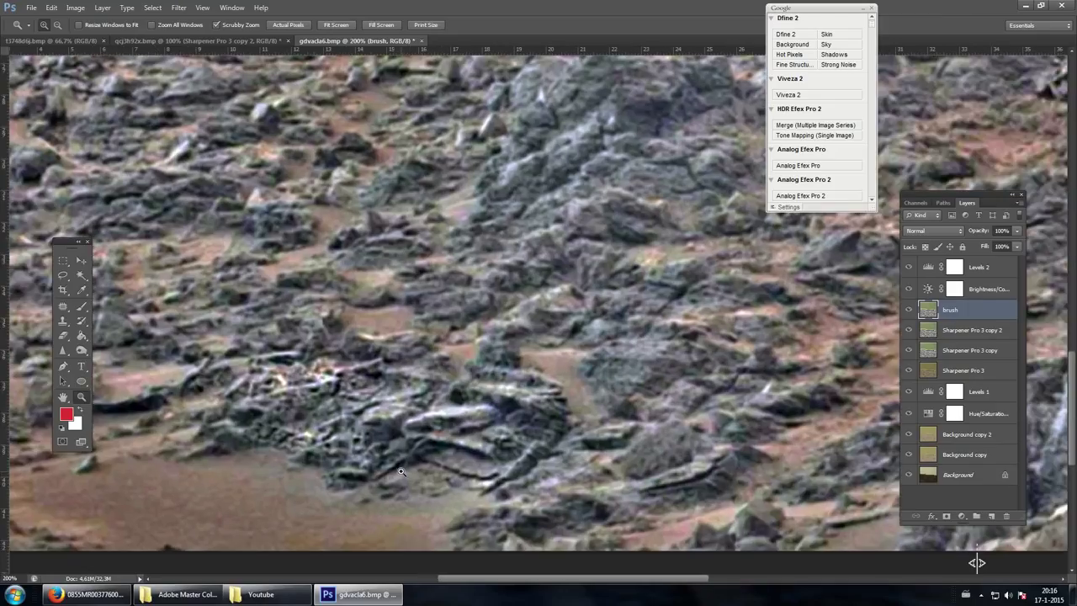
pyautogui.scroll(2, 303, 481)
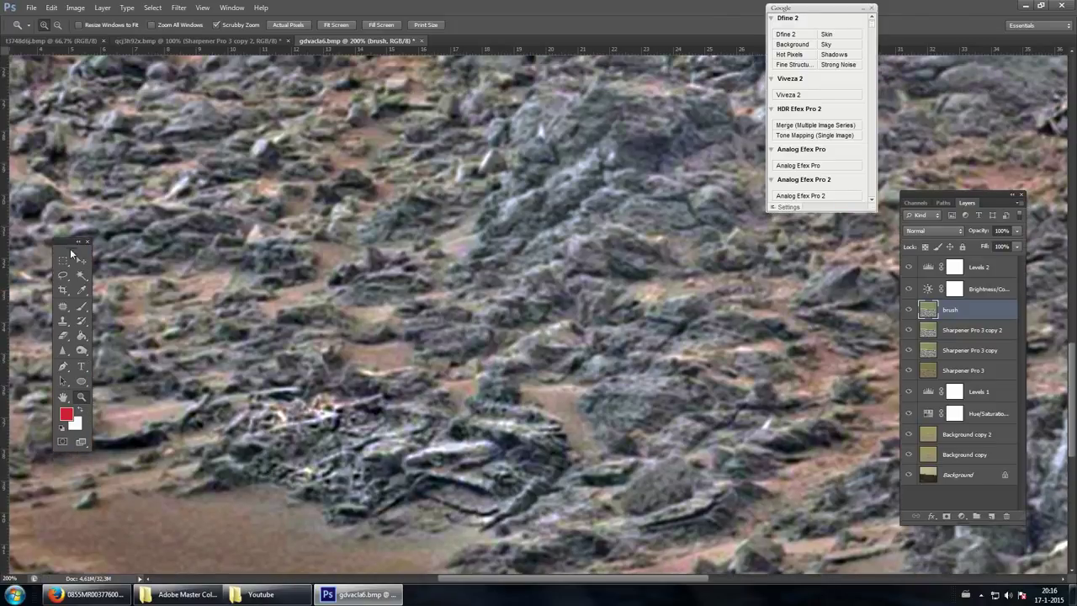
# - Switch the toolbox to a single column, place it nearer the canvas edge, and collapse the Google filter panel
pyautogui.click(79, 242)
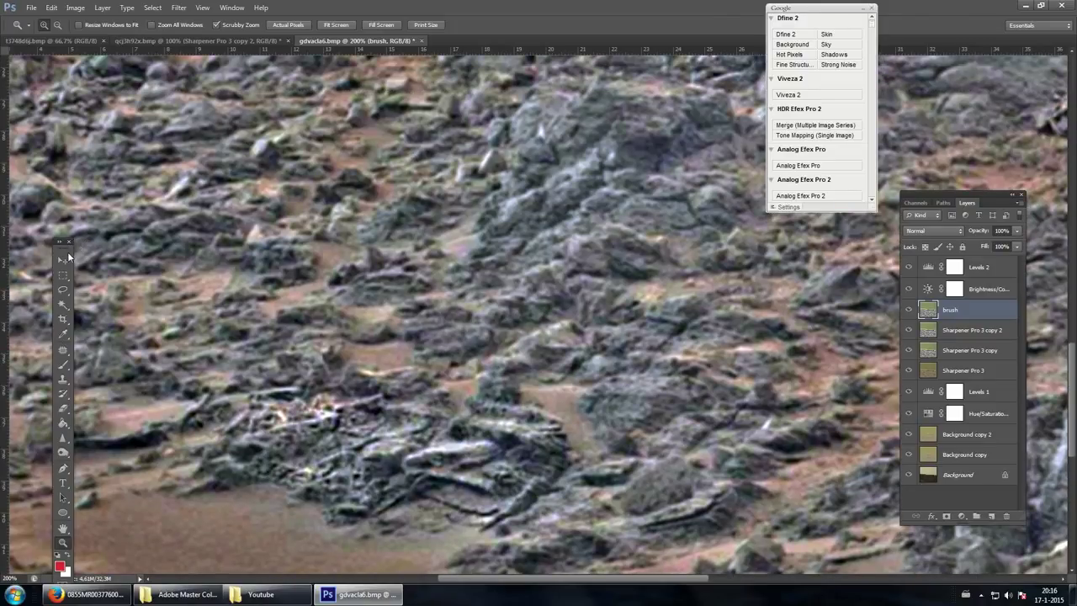
pyautogui.moveTo(63, 243); pyautogui.dragTo(48, 165)
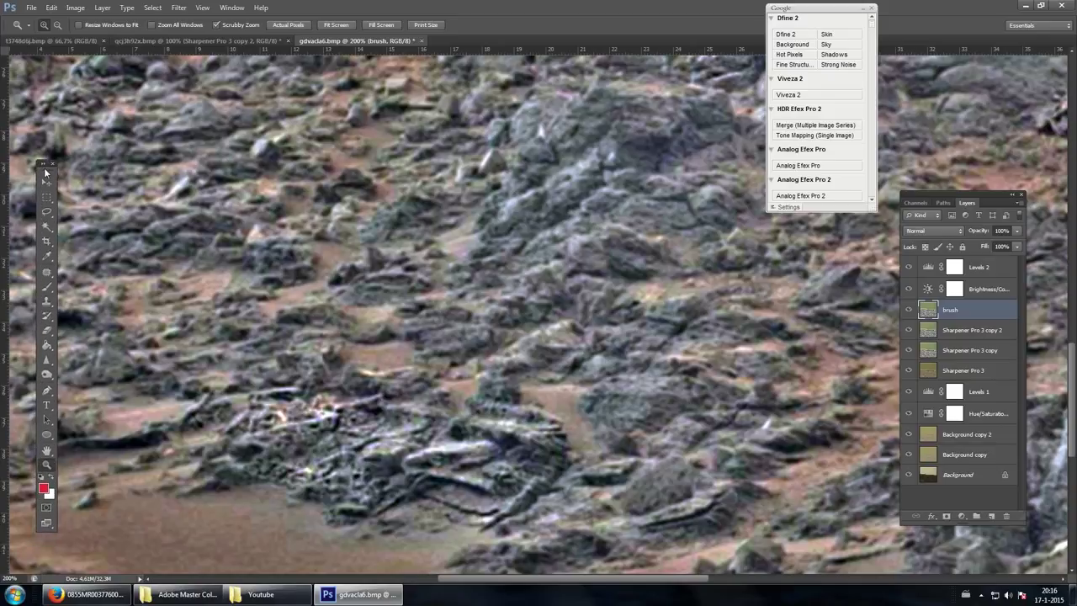
pyautogui.click(861, 9)
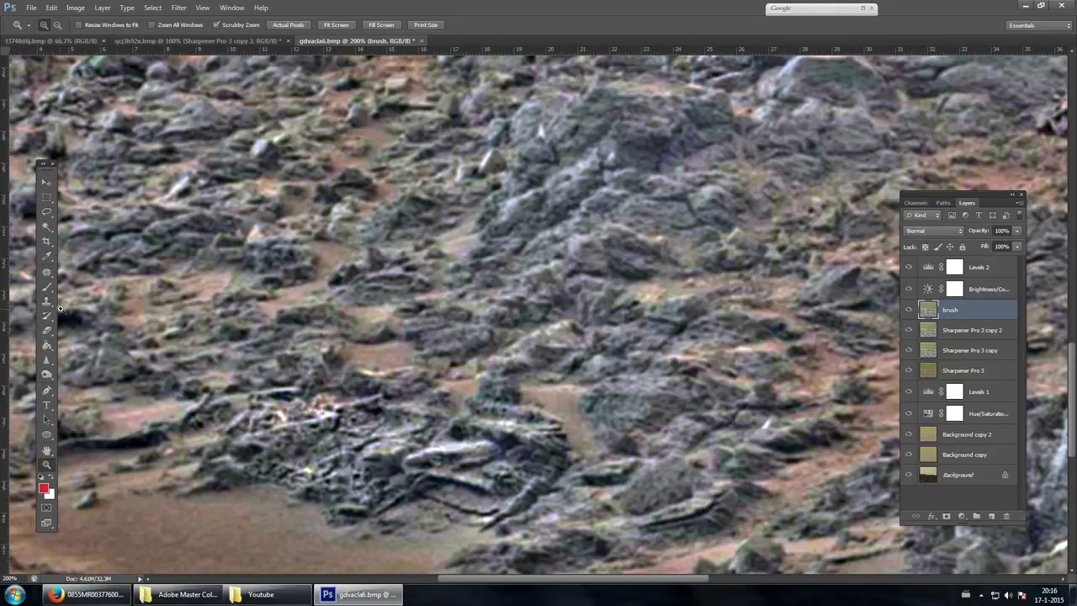
# - Mark the upper part of the rock structure with short red brush strokes at 300% zoom, undoing each one
pyautogui.click(46, 287)
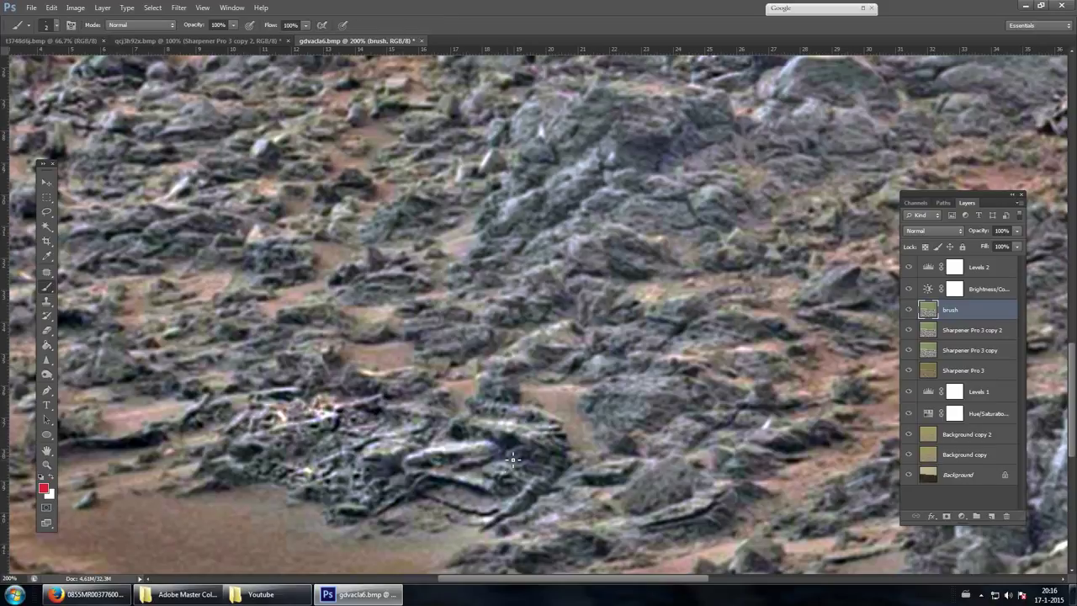
pyautogui.scroll(-2, 467, 437)
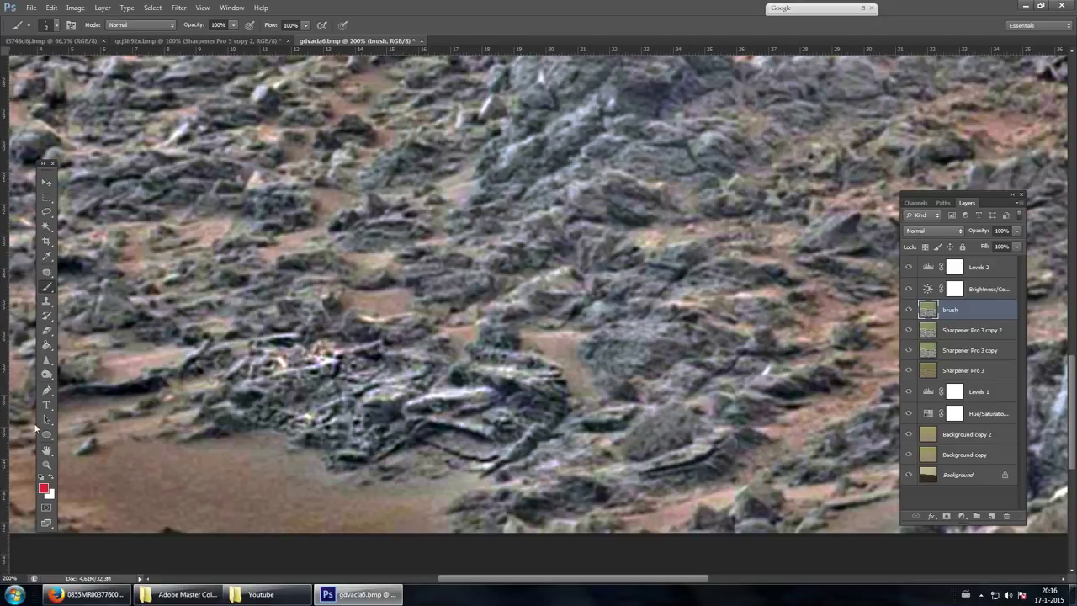
pyautogui.click(47, 464)
pyautogui.click(507, 454)
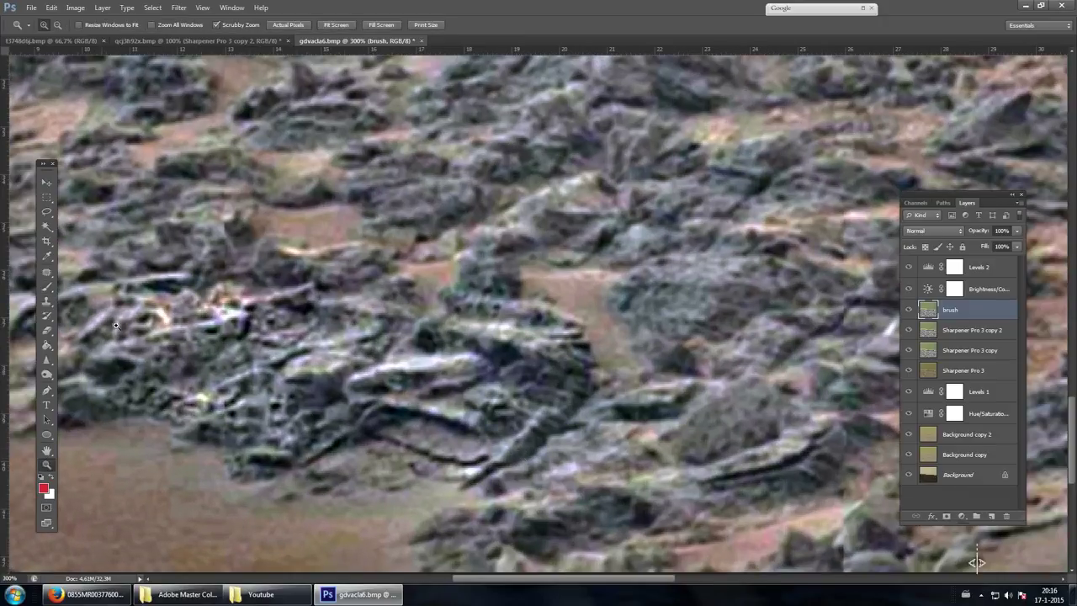
pyautogui.click(46, 287)
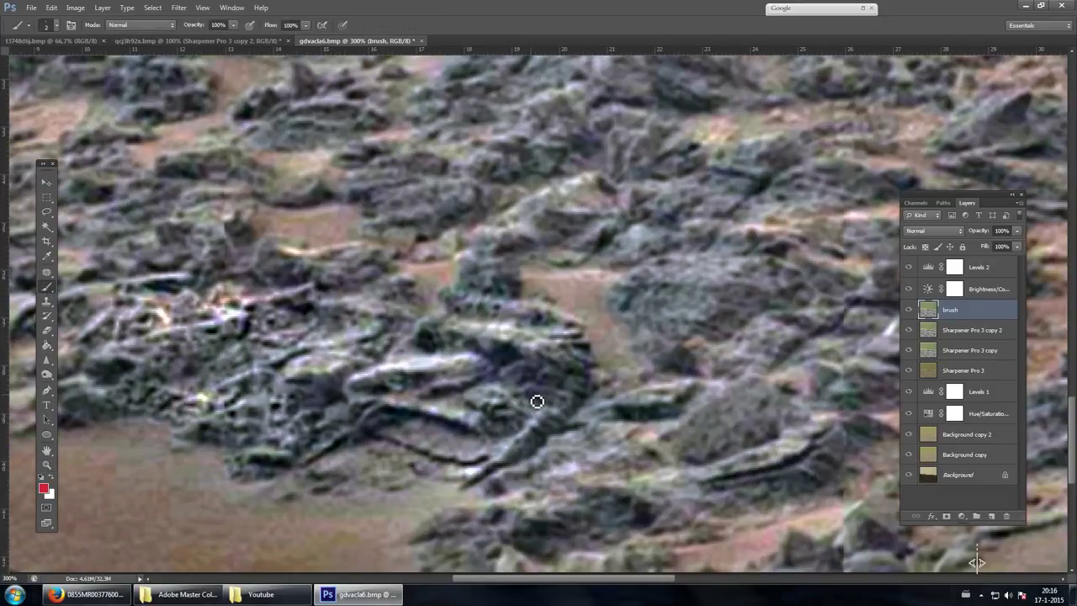
pyautogui.moveTo(506, 357)
pyautogui.mouseDown()
pyautogui.moveTo(517, 353)
pyautogui.moveTo(512, 380)
pyautogui.mouseUp()
pyautogui.hotkey('ctrl', 'z')
pyautogui.click(423, 343)
pyautogui.hotkey('ctrl', 'z')
# - Trace the pale ridge and the dark curved edge beneath it with red brush strokes, undoing each one
pyautogui.moveTo(467, 365); pyautogui.dragTo(469, 369)
pyautogui.hotkey('ctrl', 'z')
pyautogui.moveTo(395, 418); pyautogui.dragTo(473, 445)
pyautogui.hotkey('ctrl', 'z')
pyautogui.hotkey('ctrl', '-')
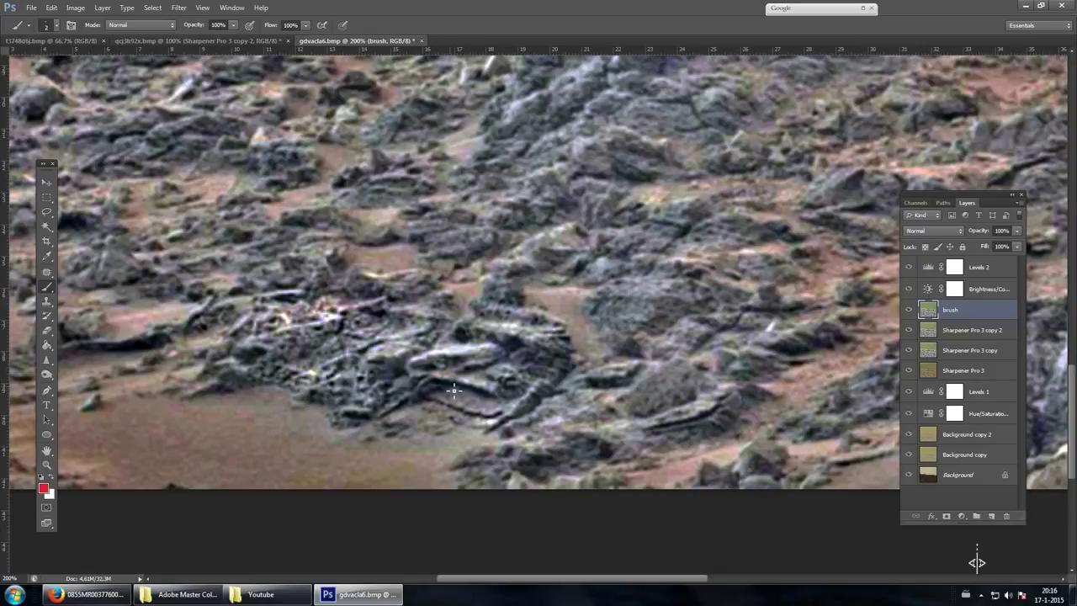
pyautogui.moveTo(427, 403)
pyautogui.mouseDown()
pyautogui.moveTo(434, 385)
pyautogui.moveTo(501, 411)
pyautogui.moveTo(454, 412)
pyautogui.moveTo(433, 397)
pyautogui.mouseUp()
pyautogui.hotkey('ctrl', 'z')
# - Trace a red arc at the end of the curved opening and a line under the elongated rock nearby, undoing the strokes
pyautogui.press('z')
pyautogui.click(375, 424)
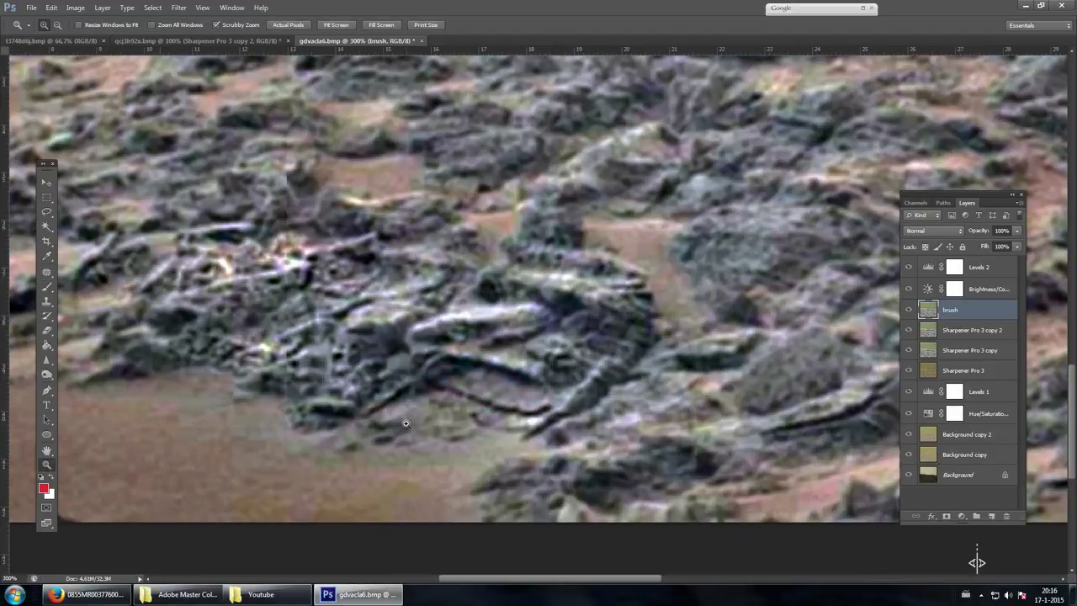
pyautogui.click(45, 290)
pyautogui.moveTo(441, 356); pyautogui.dragTo(423, 400)
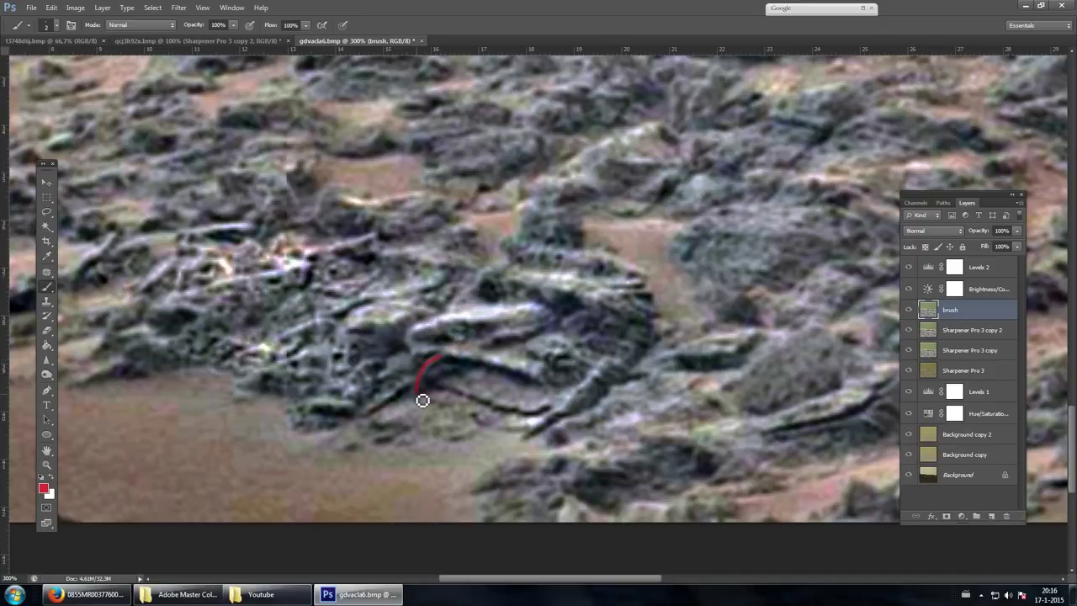
pyautogui.hotkey('ctrl', 'z')
pyautogui.moveTo(550, 393); pyautogui.dragTo(547, 382)
pyautogui.scroll(-1, 584, 418)
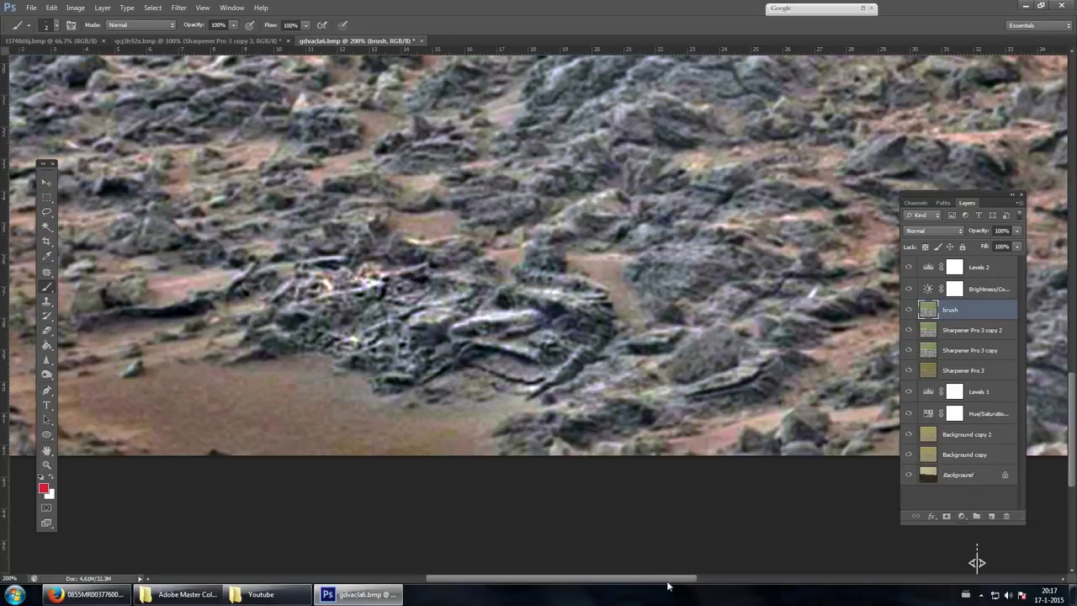
pyautogui.moveTo(668, 583); pyautogui.dragTo(682, 583)
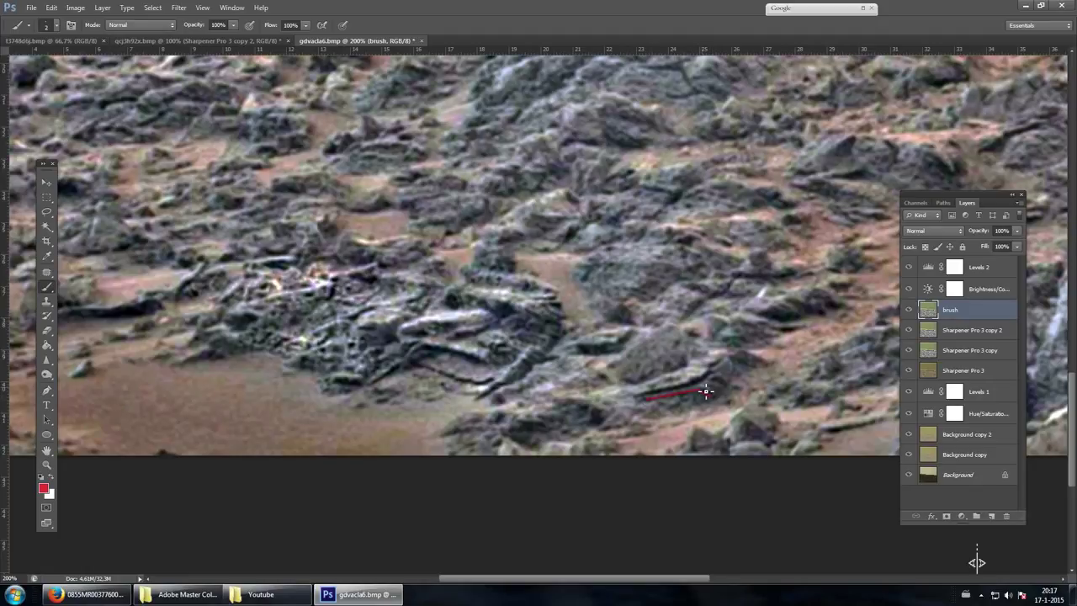
pyautogui.hotkey('ctrl', 'z')
# - Draw straight red brush lines crossing over the bright debris on the upper part of the rock structure
pyautogui.moveTo(668, 580); pyautogui.dragTo(643, 580)
pyautogui.scroll(1, 471, 438)
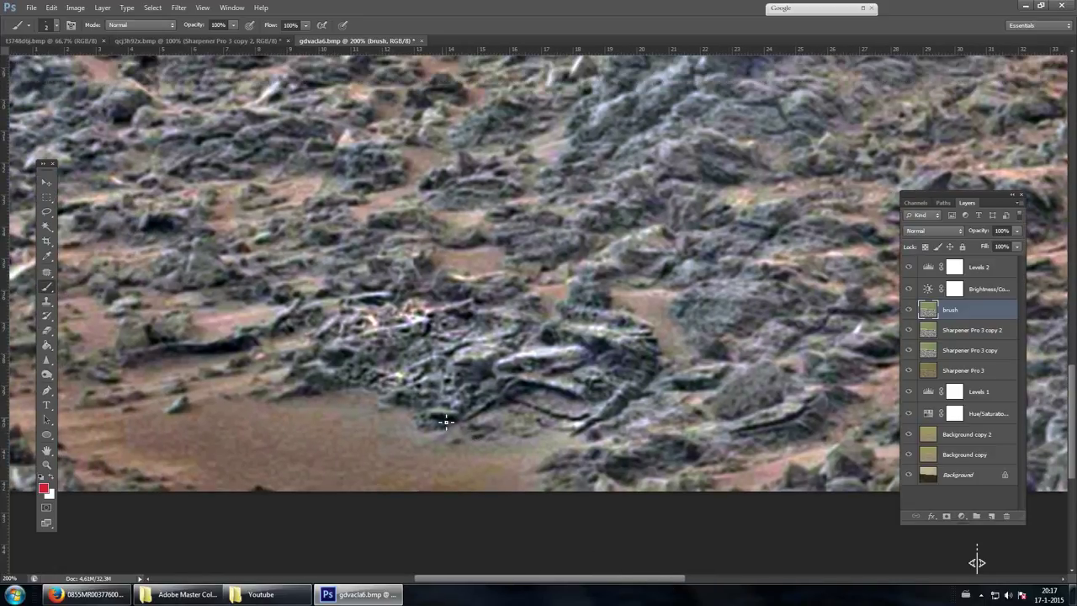
pyautogui.scroll(1, 361, 362)
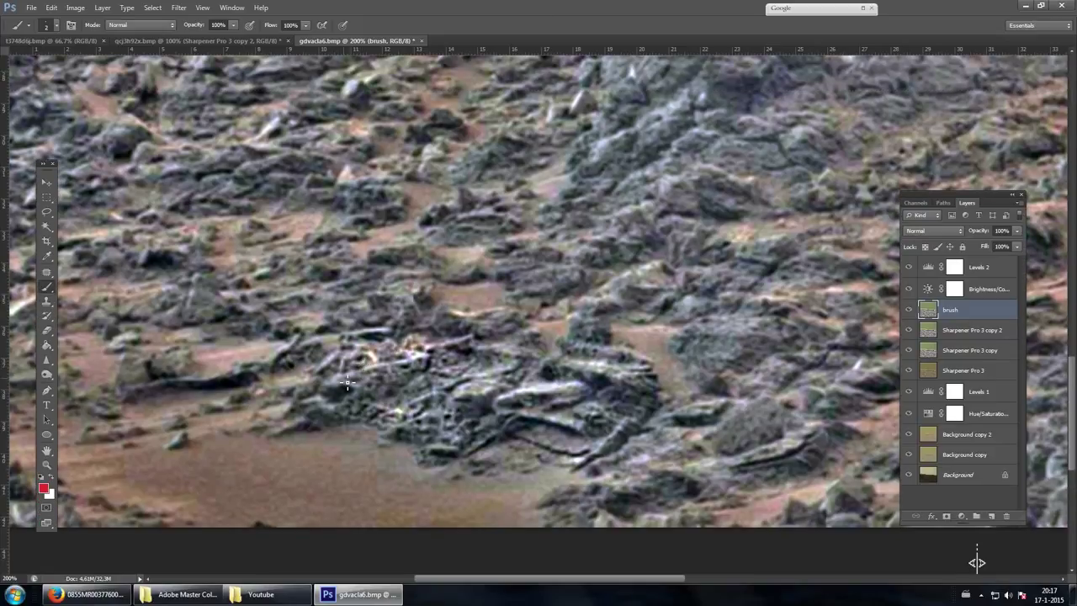
pyautogui.moveTo(427, 357); pyautogui.dragTo(344, 377)
pyautogui.keyDown('shift'); pyautogui.click(357, 346); pyautogui.keyUp('shift')
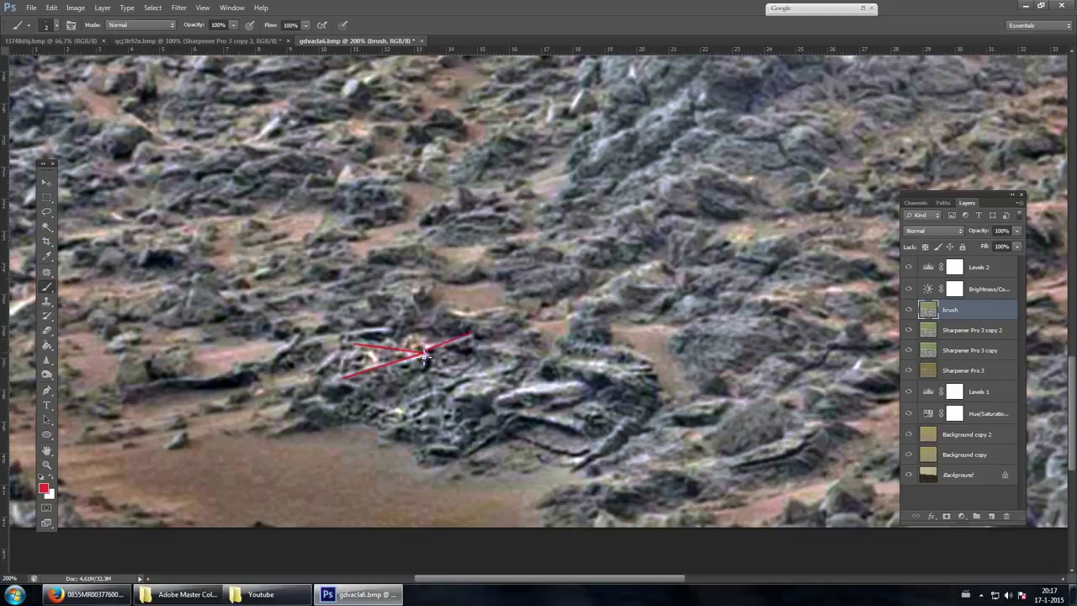
# - Outline the middle section of the rock structure with connected straight red lines forming a diamond
pyautogui.keyDown('shift'); pyautogui.click(550, 364); pyautogui.keyUp('shift')
pyautogui.hotkey('ctrl', 'z')
pyautogui.keyDown('shift'); pyautogui.click(545, 364); pyautogui.keyUp('shift')
pyautogui.keyDown('shift'); pyautogui.click(435, 432); pyautogui.keyUp('shift')
pyautogui.keyDown('shift'); pyautogui.click(354, 387); pyautogui.keyUp('shift')
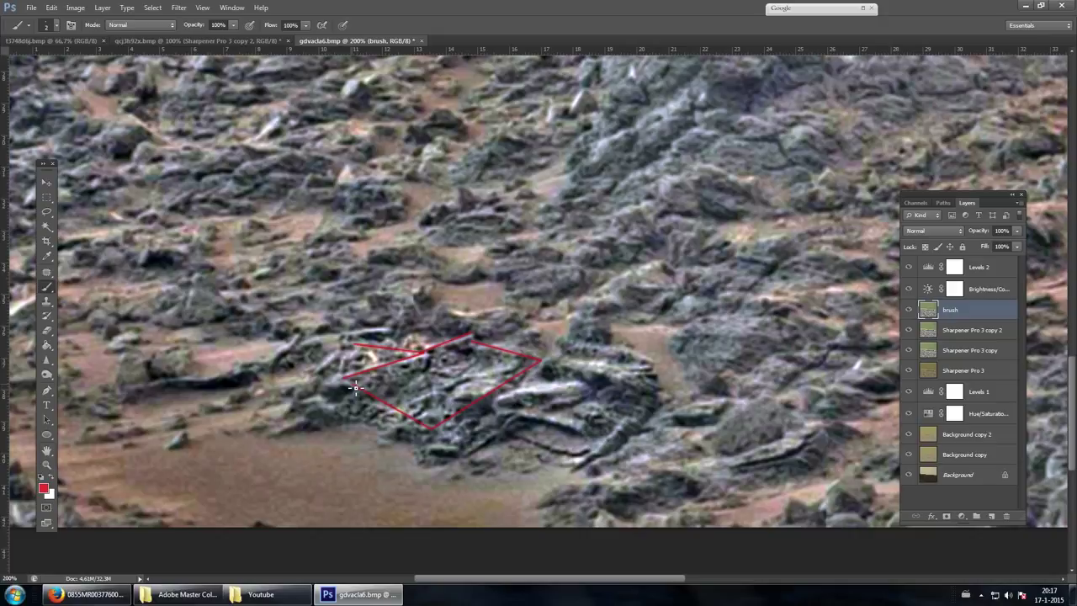
# - Undo all the red lines drawn over the rock structure
pyautogui.hotkey('ctrl', 'alt', 'z')
pyautogui.hotkey('ctrl', 'alt', 'z')
pyautogui.hotkey('ctrl', 'alt', 'z')
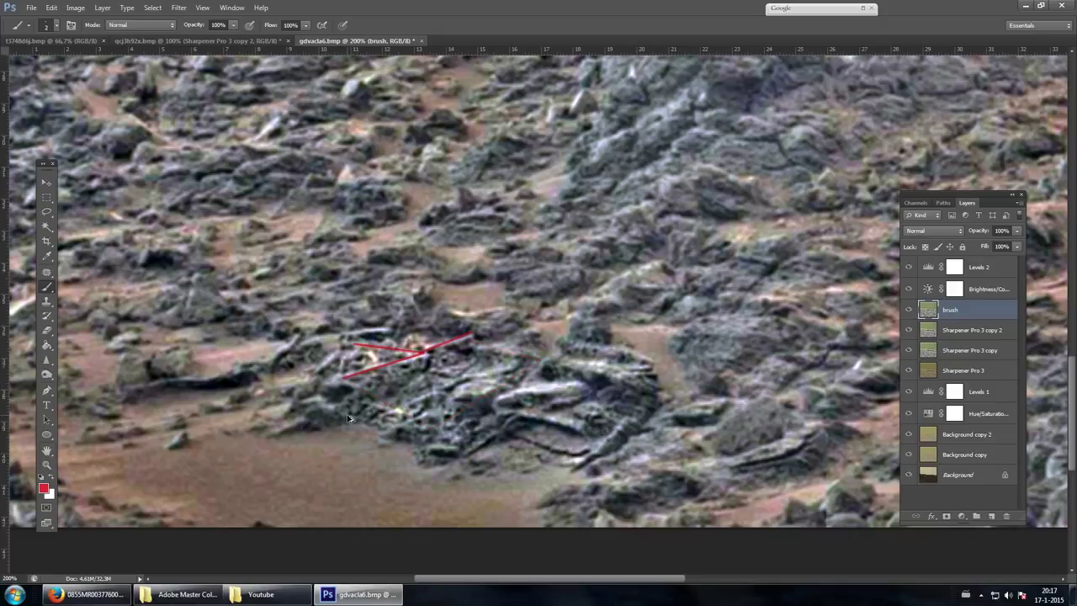
pyautogui.hotkey('ctrl', 'alt', 'z')
pyautogui.hotkey('ctrl', 'alt', 'z')
pyautogui.hotkey('ctrl', 'alt', 'z')
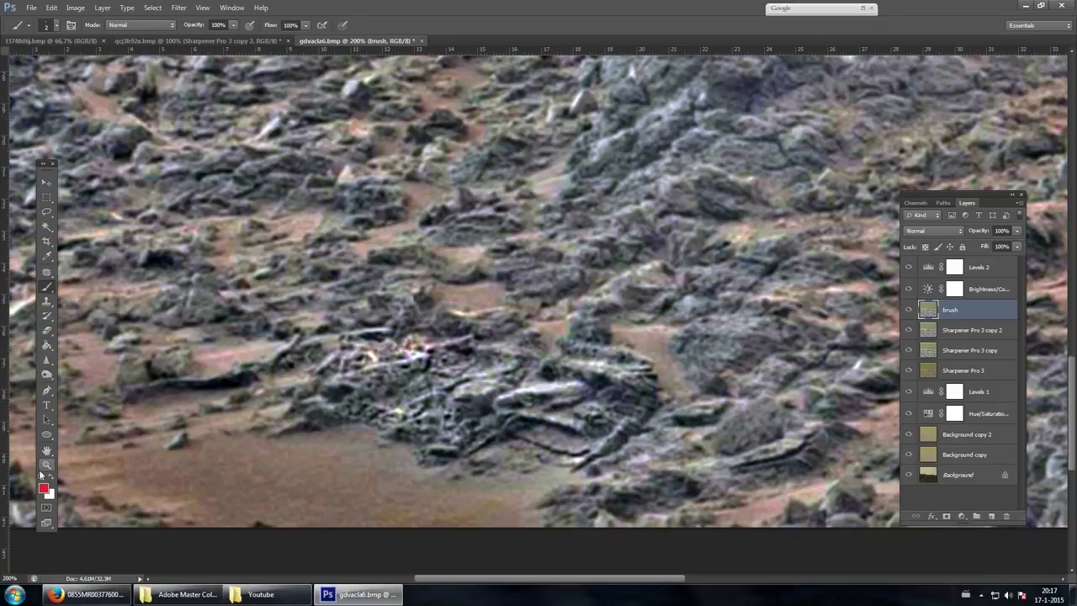
# - Outline the section around the pale ridge with a red four-sided shape at 300% zoom, and undo it
pyautogui.click(46, 465)
pyautogui.click(472, 415)
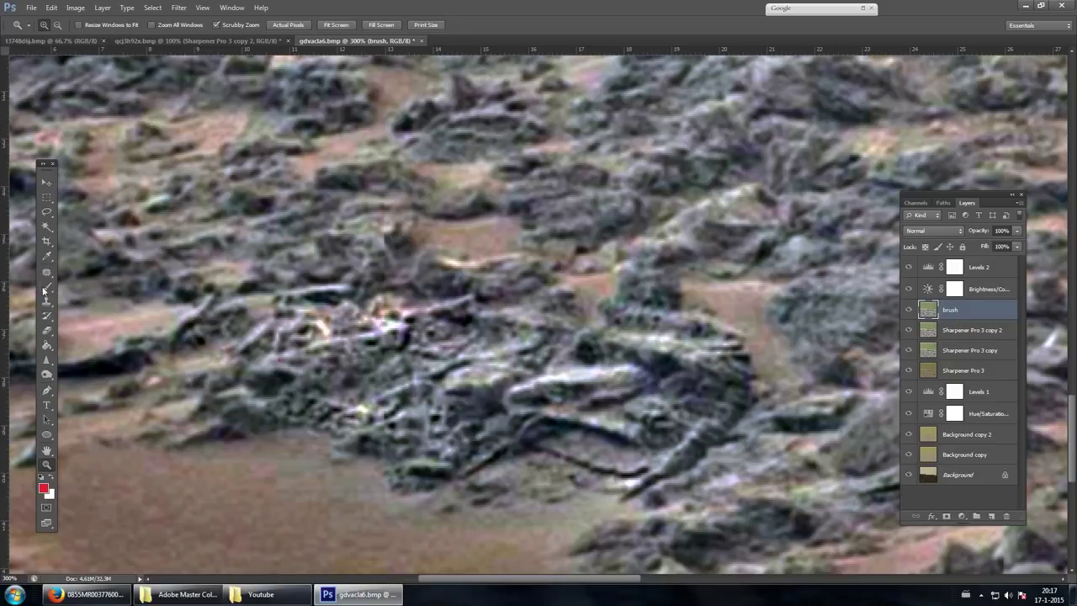
pyautogui.press('b')
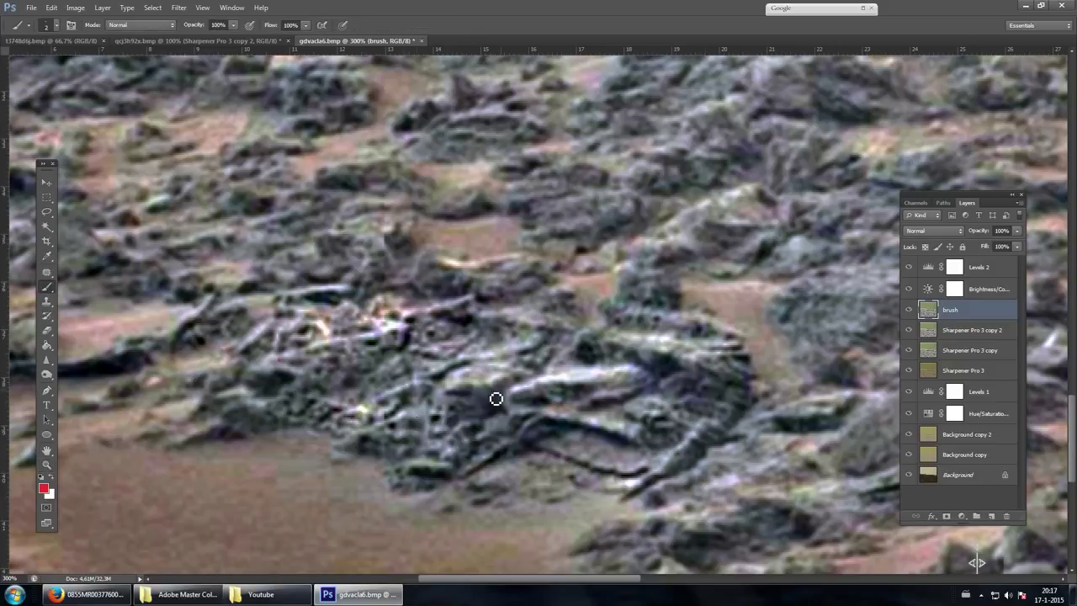
pyautogui.moveTo(534, 435)
pyautogui.mouseDown()
pyautogui.moveTo(596, 327)
pyautogui.moveTo(737, 355)
pyautogui.moveTo(674, 479)
pyautogui.moveTo(523, 435)
pyautogui.mouseUp()
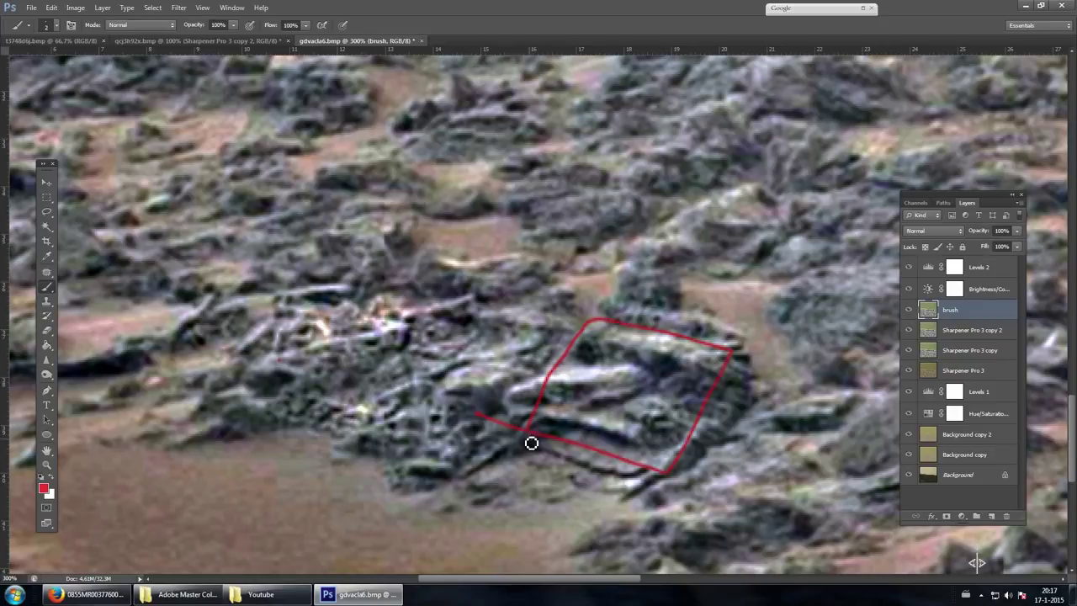
pyautogui.hotkey('ctrl', 'z')
# - Trace a red line across the debris section, undo it, and follow the dark curved edge below the pale ridge
pyautogui.moveTo(323, 365)
pyautogui.mouseDown()
pyautogui.moveTo(468, 311)
pyautogui.moveTo(506, 329)
pyautogui.moveTo(469, 397)
pyautogui.mouseUp()
pyautogui.hotkey('ctrl', 'z')
pyautogui.moveTo(551, 442); pyautogui.dragTo(637, 469)
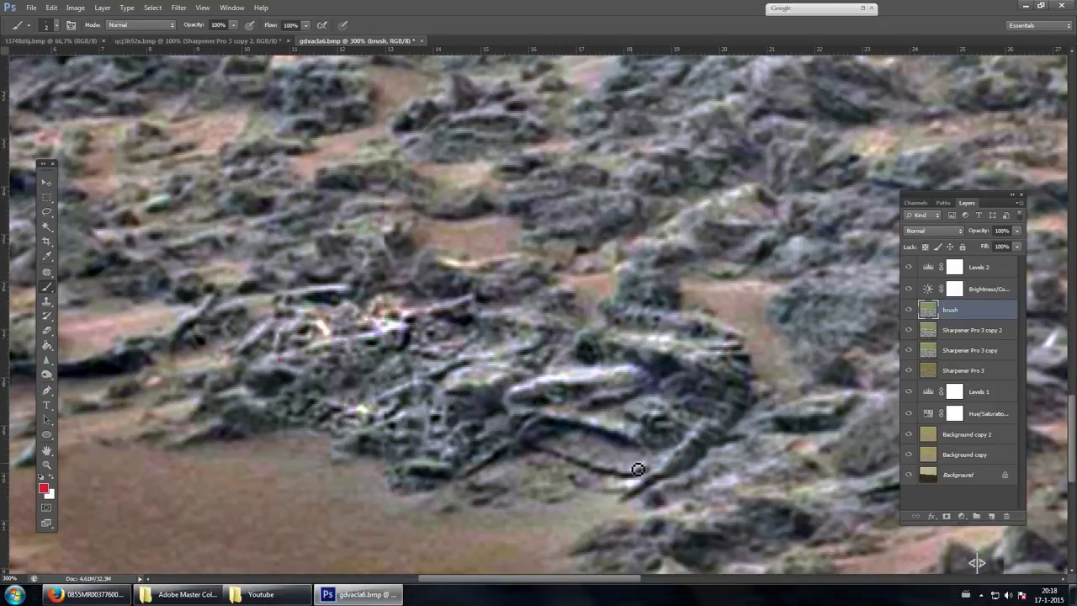
# - Mark the peaked shapes and the curved dark edge at the rock structure's left end with red strokes, undoing each mark
pyautogui.moveTo(446, 369)
pyautogui.mouseDown()
pyautogui.moveTo(513, 324)
pyautogui.moveTo(454, 363)
pyautogui.mouseUp()
pyautogui.hotkey('ctrl', 'z')
pyautogui.moveTo(242, 352)
pyautogui.mouseDown()
pyautogui.moveTo(280, 337)
pyautogui.moveTo(295, 332)
pyautogui.moveTo(281, 355)
pyautogui.moveTo(300, 337)
pyautogui.moveTo(286, 341)
pyautogui.moveTo(334, 348)
pyautogui.mouseUp()
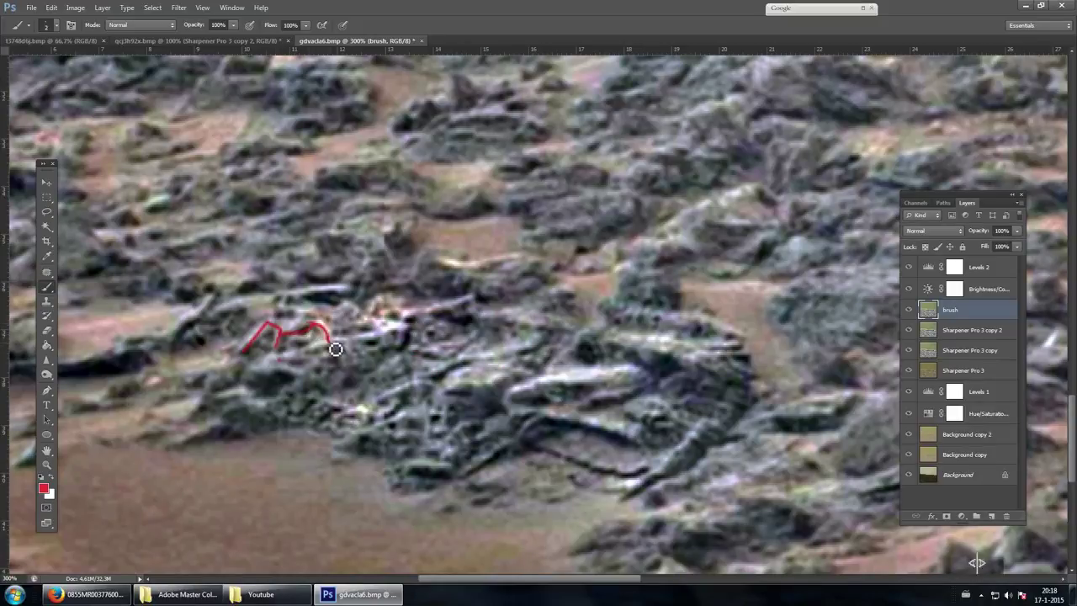
pyautogui.hotkey('ctrl', 'z')
pyautogui.hotkey('ctrl', 'alt', 'z')
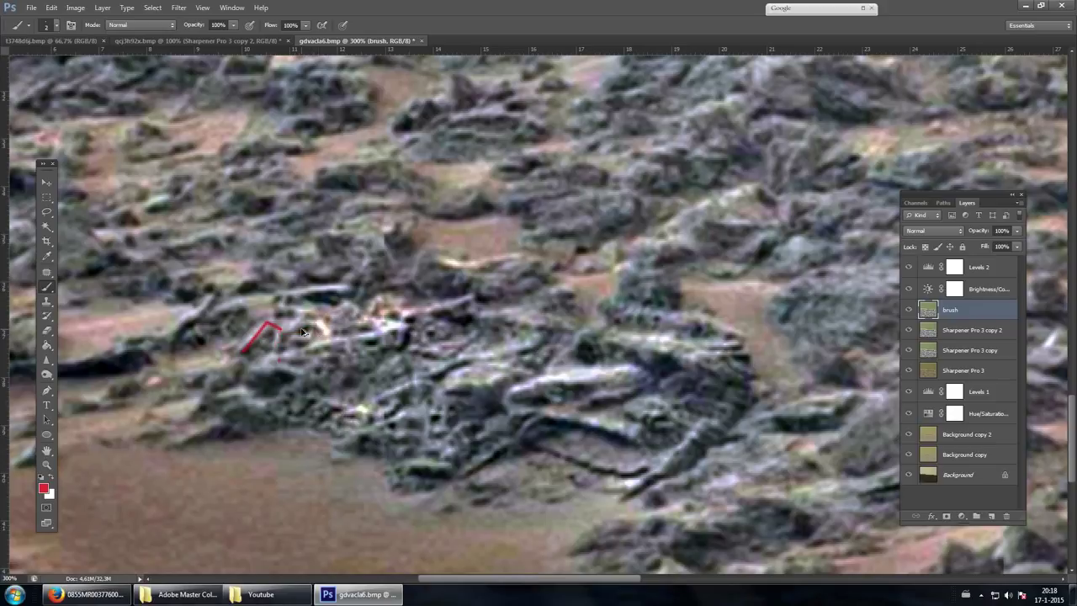
pyautogui.hotkey('ctrl', 'alt', 'z')
pyautogui.moveTo(175, 361)
pyautogui.mouseDown()
pyautogui.moveTo(188, 329)
pyautogui.moveTo(208, 325)
pyautogui.moveTo(213, 298)
pyautogui.mouseUp()
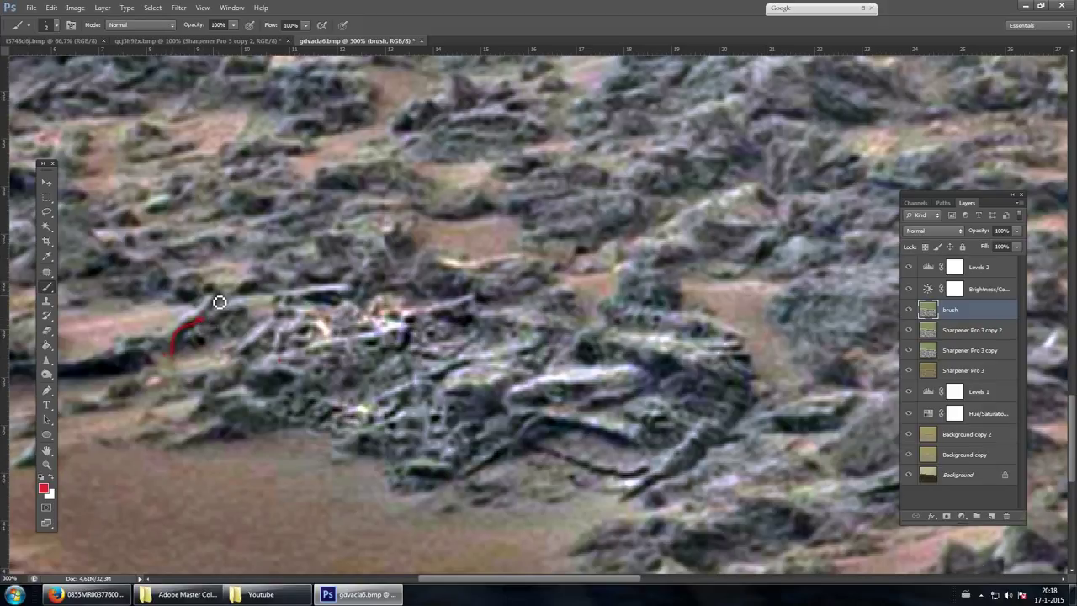
pyautogui.hotkey('ctrl', 'z')
# - Outline the small pale-rimmed rock just below the horizon ridge with a red six-sided shape at 300% zoom
pyautogui.hotkey('ctrl', '-')
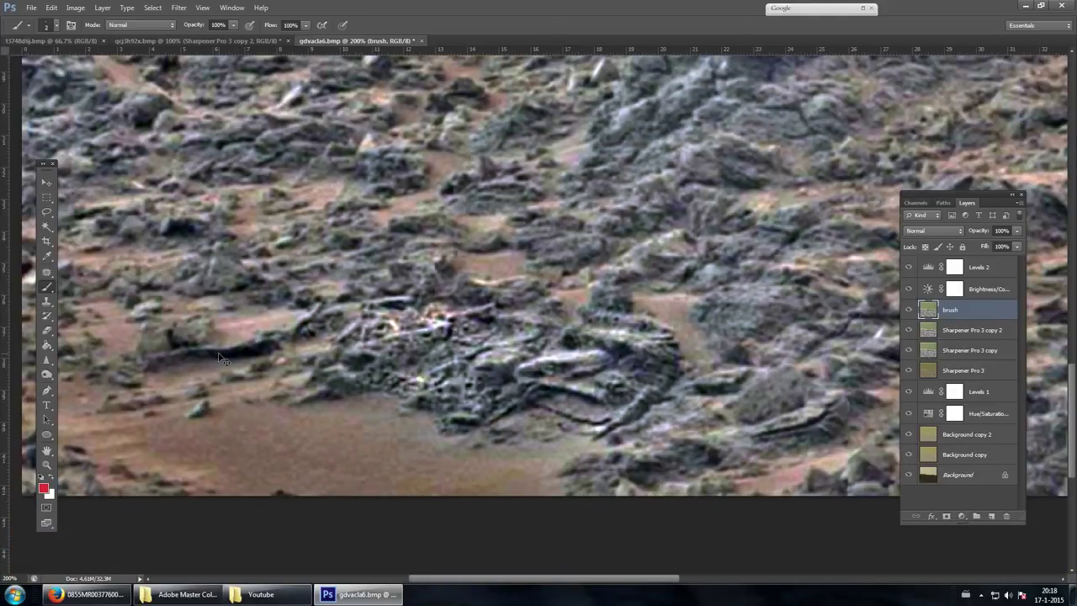
pyautogui.hotkey('ctrl', '-')
pyautogui.scroll(5, 345, 315)
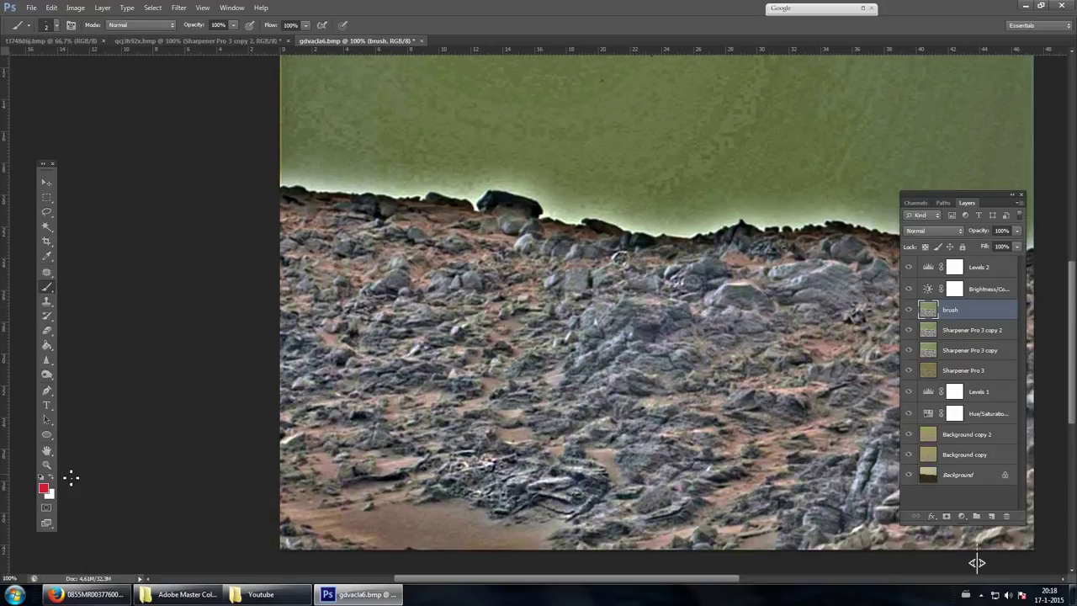
pyautogui.click(47, 465)
pyautogui.click(642, 264)
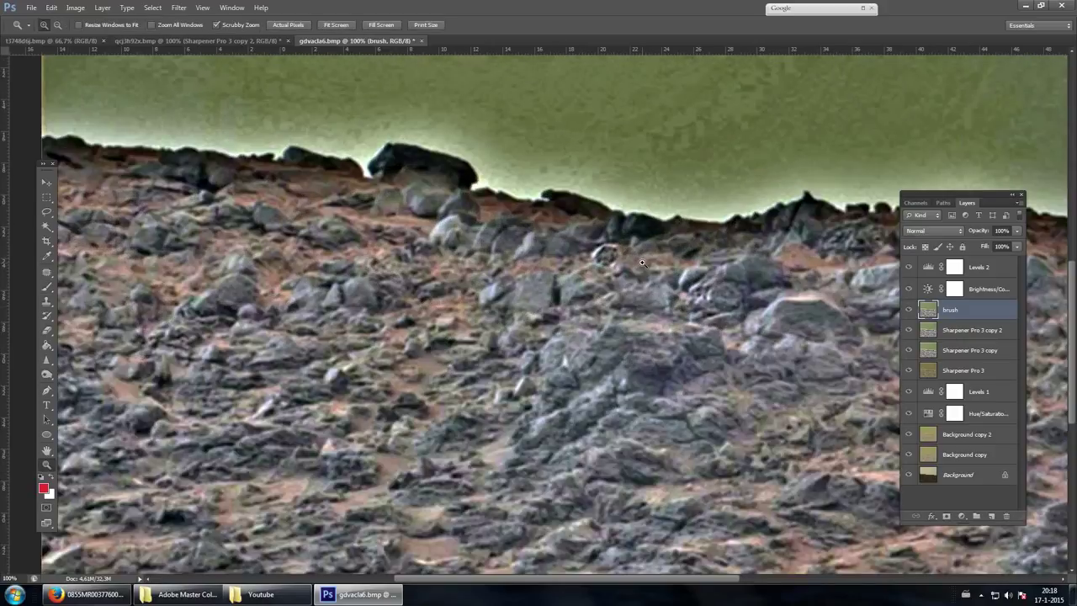
pyautogui.click(642, 264)
pyautogui.click(606, 273)
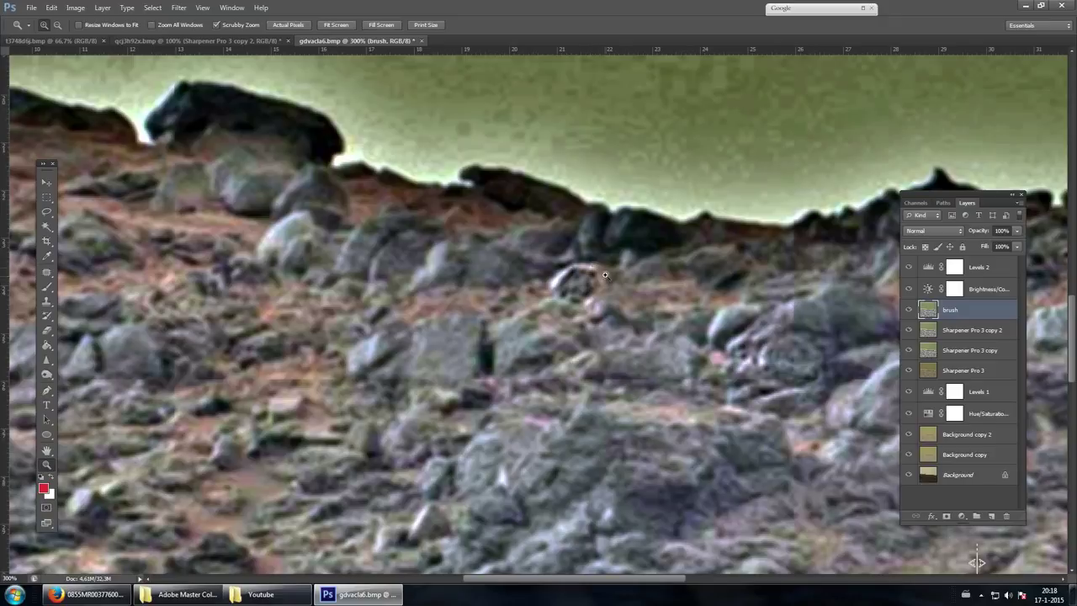
pyautogui.click(47, 287)
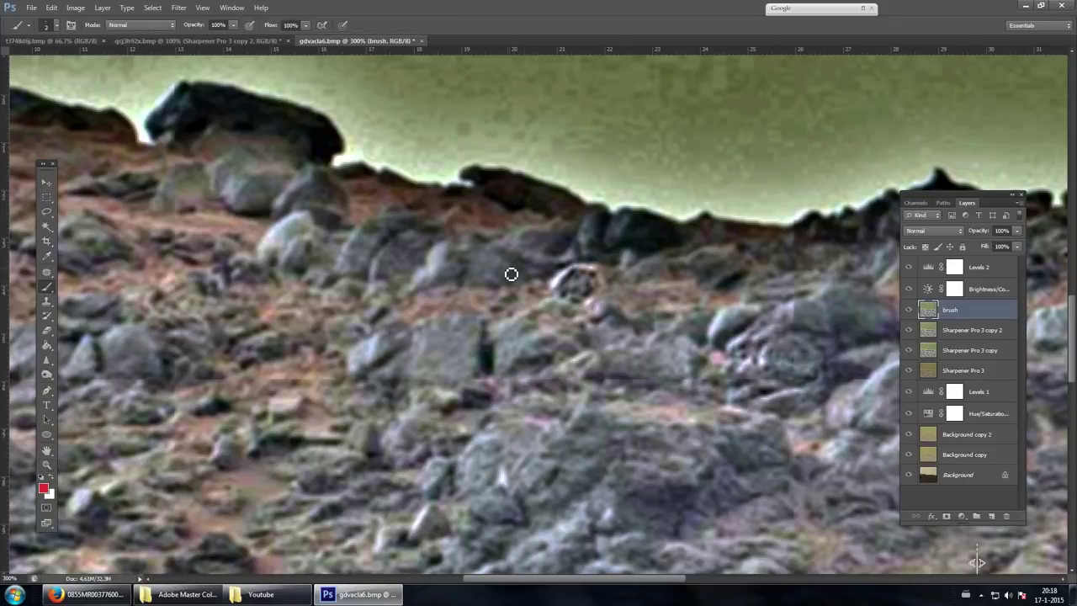
pyautogui.moveTo(595, 271); pyautogui.dragTo(553, 298)
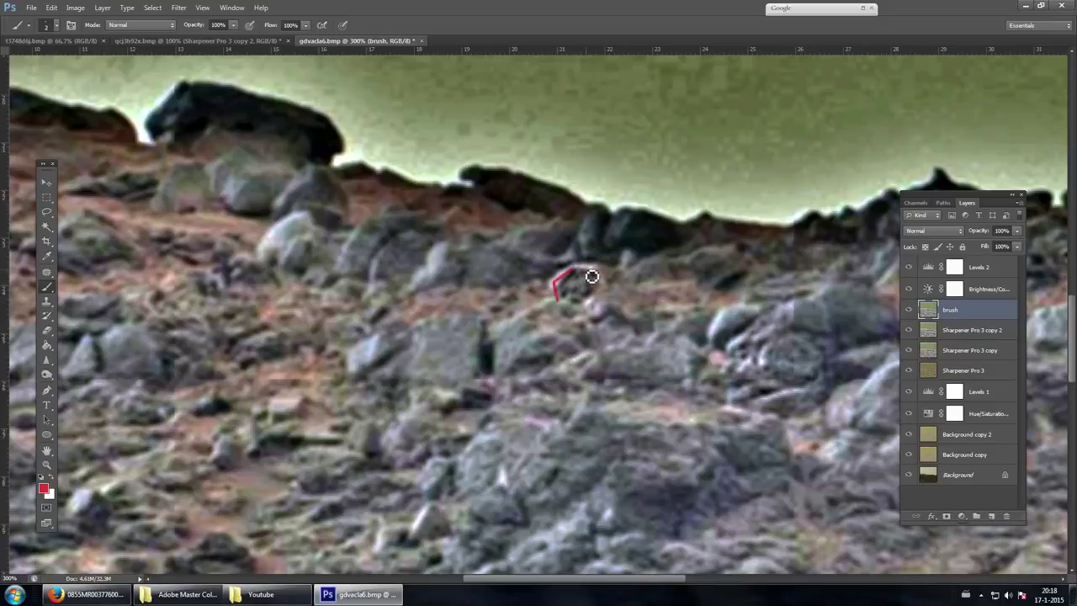
pyautogui.moveTo(598, 269)
pyautogui.mouseDown()
pyautogui.moveTo(589, 302)
pyautogui.moveTo(556, 298)
pyautogui.mouseUp()
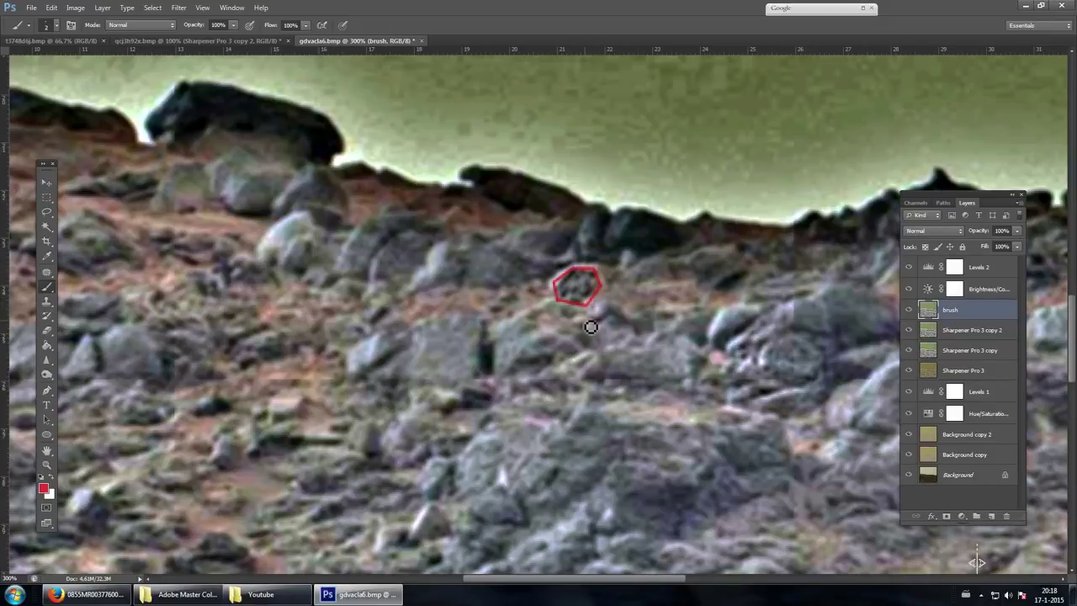
# - Undo the red six-sided outline around the small pale-rimmed rock
pyautogui.hotkey('ctrl', 'alt', 'z')
pyautogui.hotkey('ctrl', 'alt', 'z')
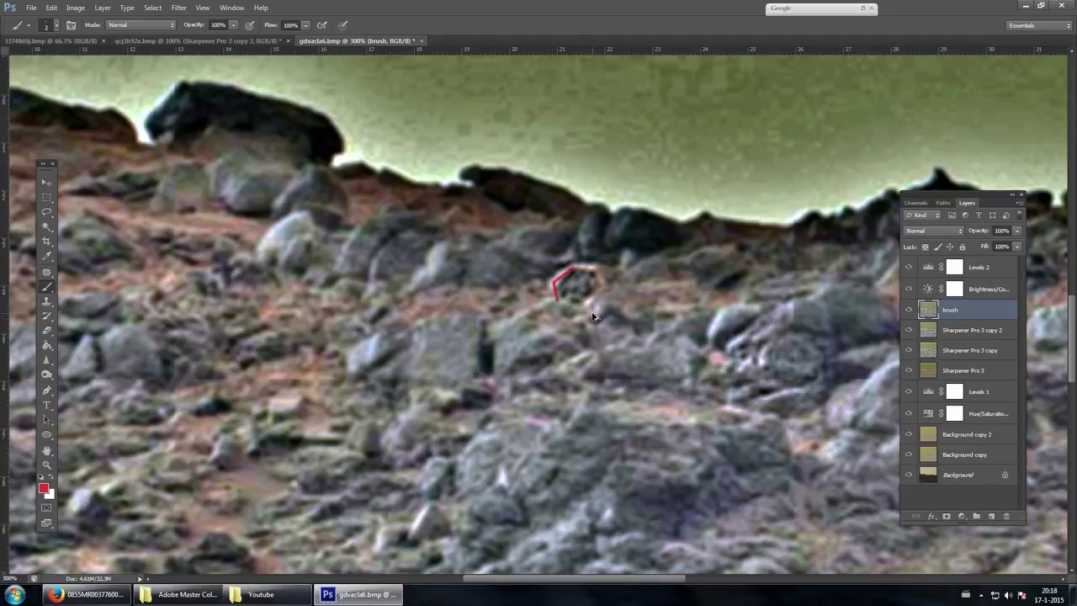
pyautogui.hotkey('ctrl', 'alt', 'z')
# - Examine the horizon ridge and the rocky slope beneath it from the photo's left edge across to its right edge
pyautogui.hotkey('ctrl', '-')
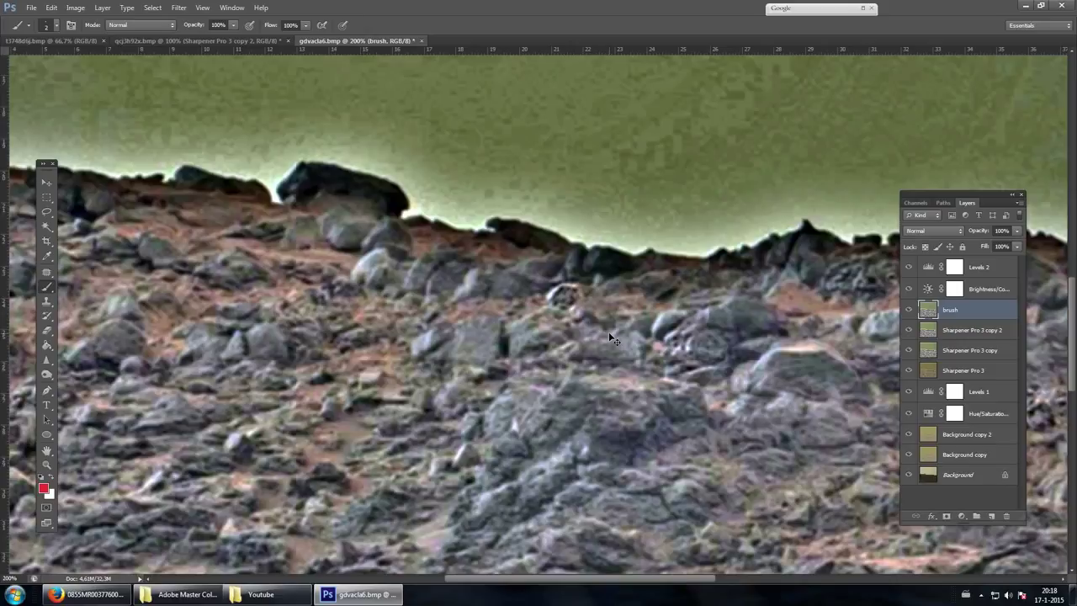
pyautogui.hotkey('ctrl', '-')
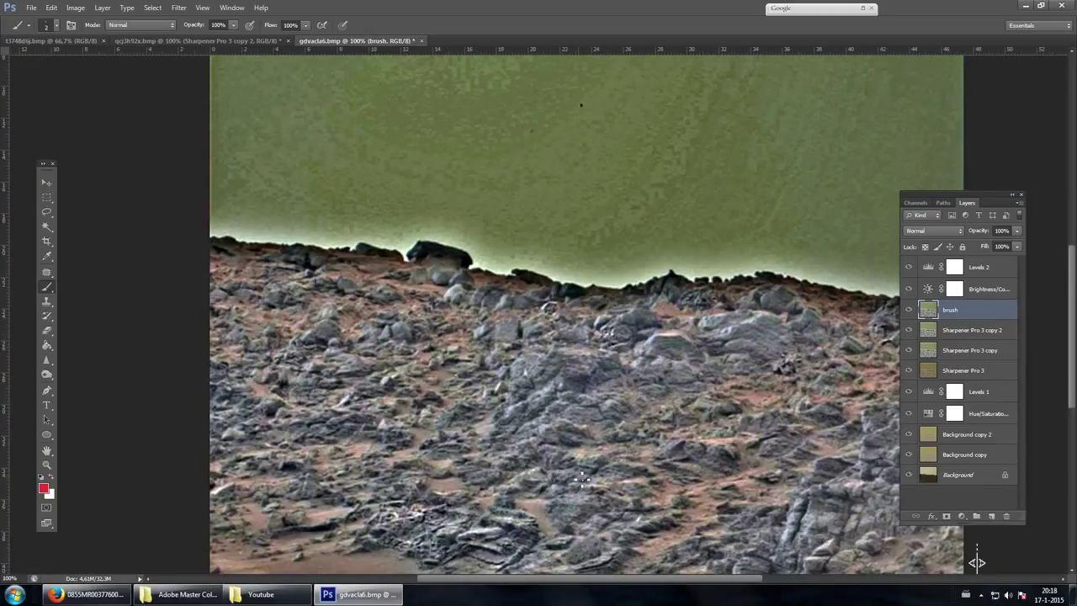
pyautogui.moveTo(603, 581); pyautogui.dragTo(589, 582)
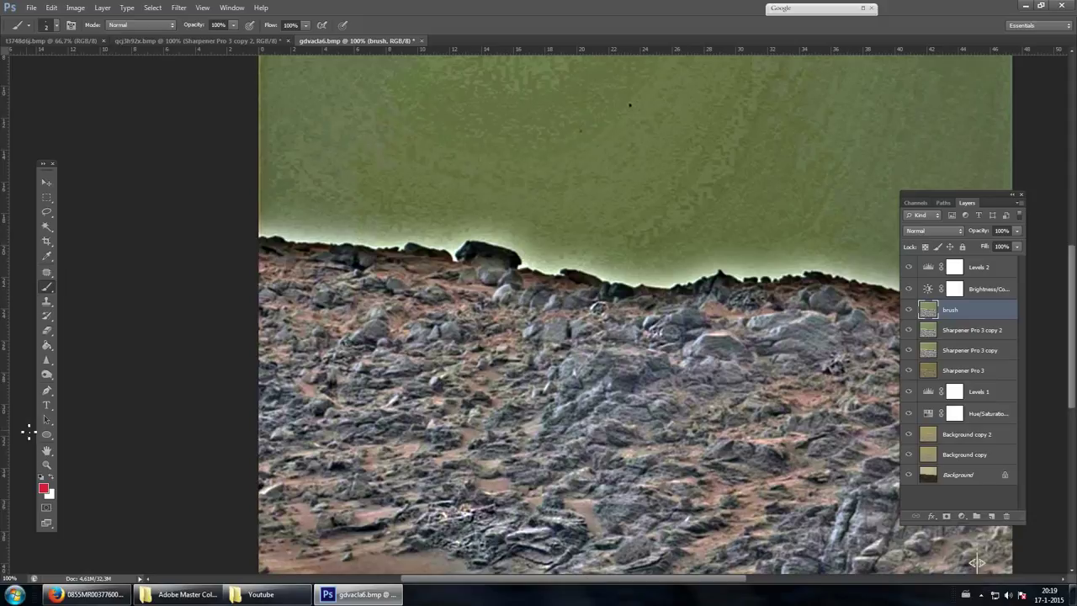
pyautogui.click(47, 463)
pyautogui.click(246, 364)
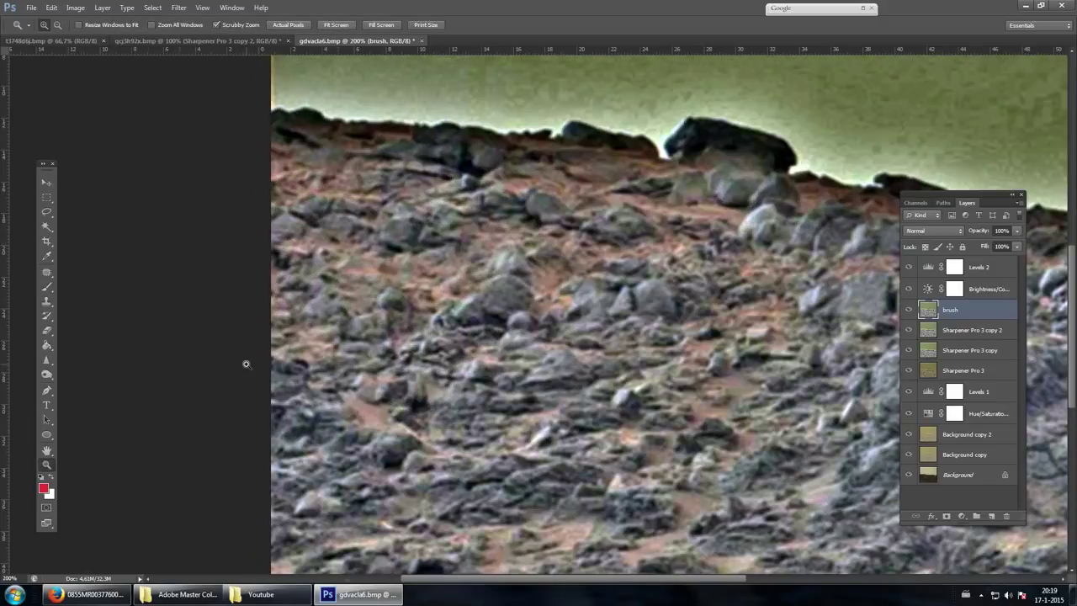
pyautogui.click(459, 341)
pyautogui.scroll(3, 465, 351)
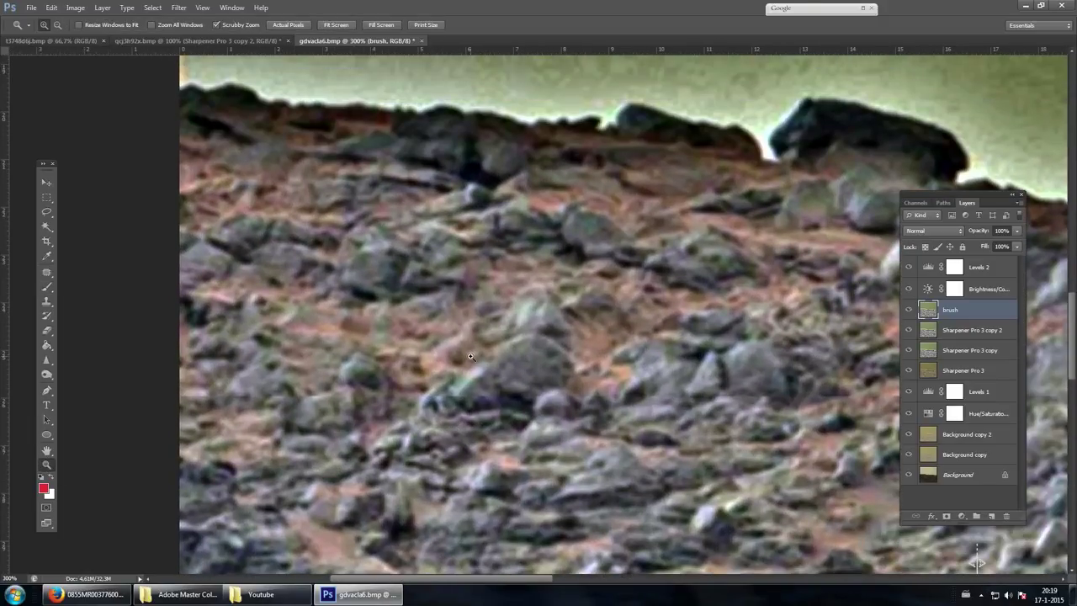
pyautogui.scroll(1, 469, 367)
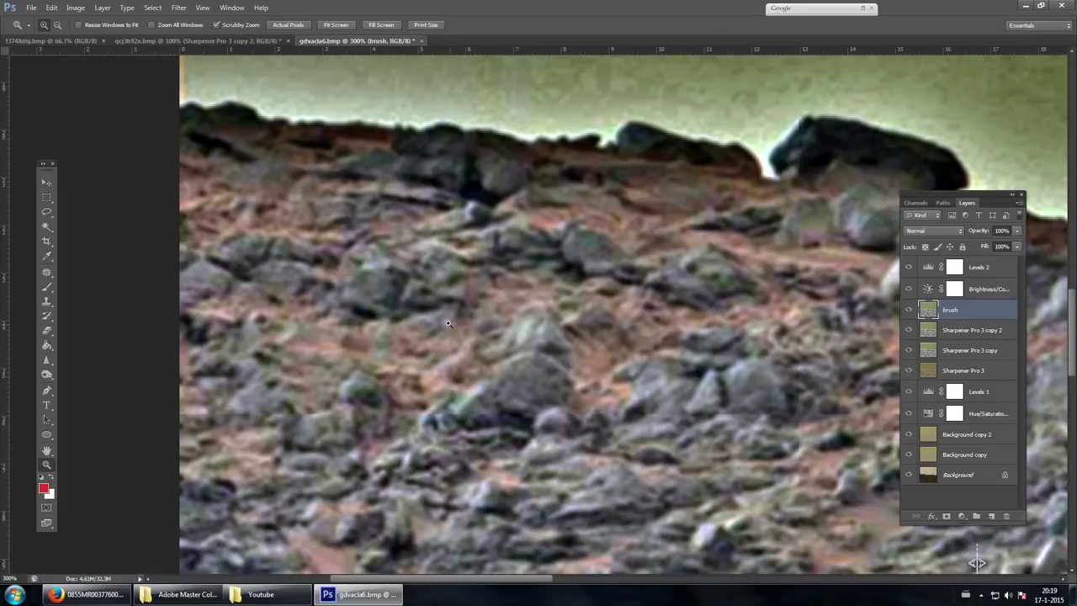
pyautogui.scroll(2, 477, 384)
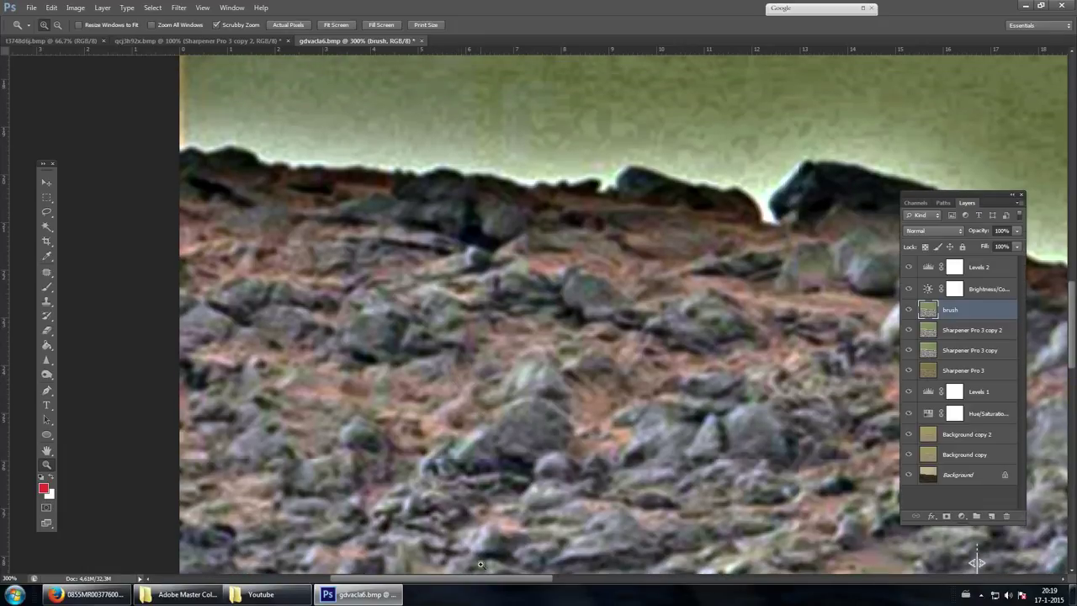
pyautogui.moveTo(488, 583); pyautogui.dragTo(496, 585)
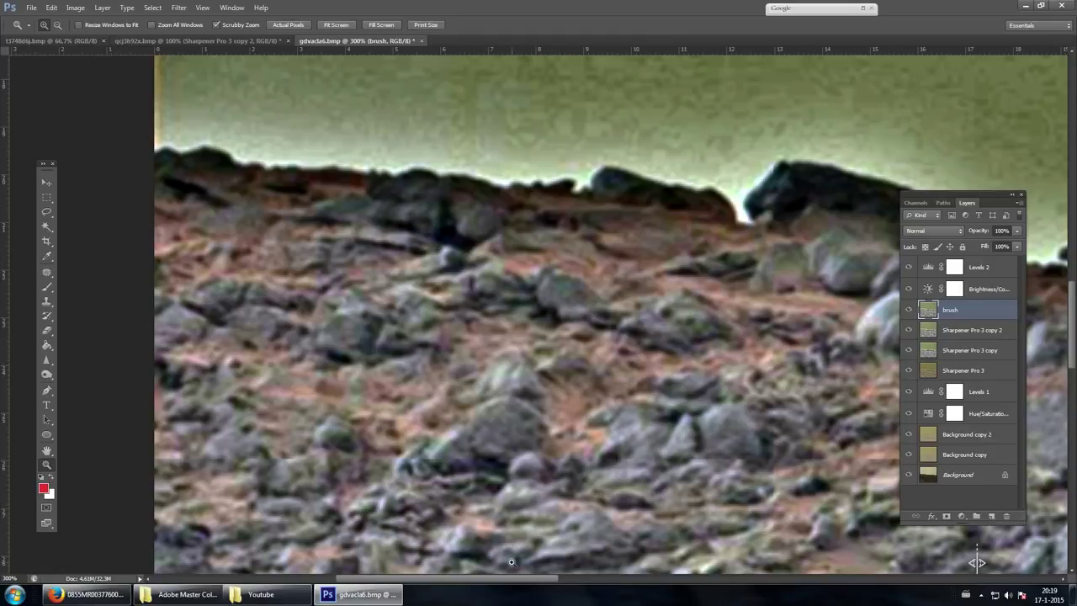
pyautogui.moveTo(497, 581); pyautogui.dragTo(513, 573)
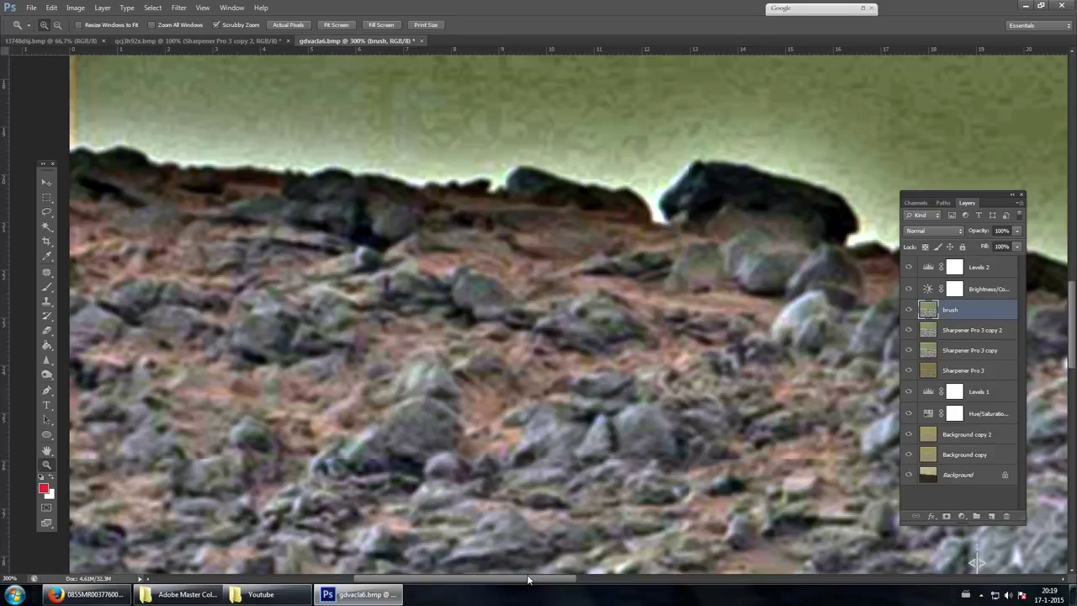
pyautogui.moveTo(528, 573)
pyautogui.mouseDown()
pyautogui.moveTo(539, 570)
pyautogui.moveTo(515, 564)
pyautogui.mouseUp()
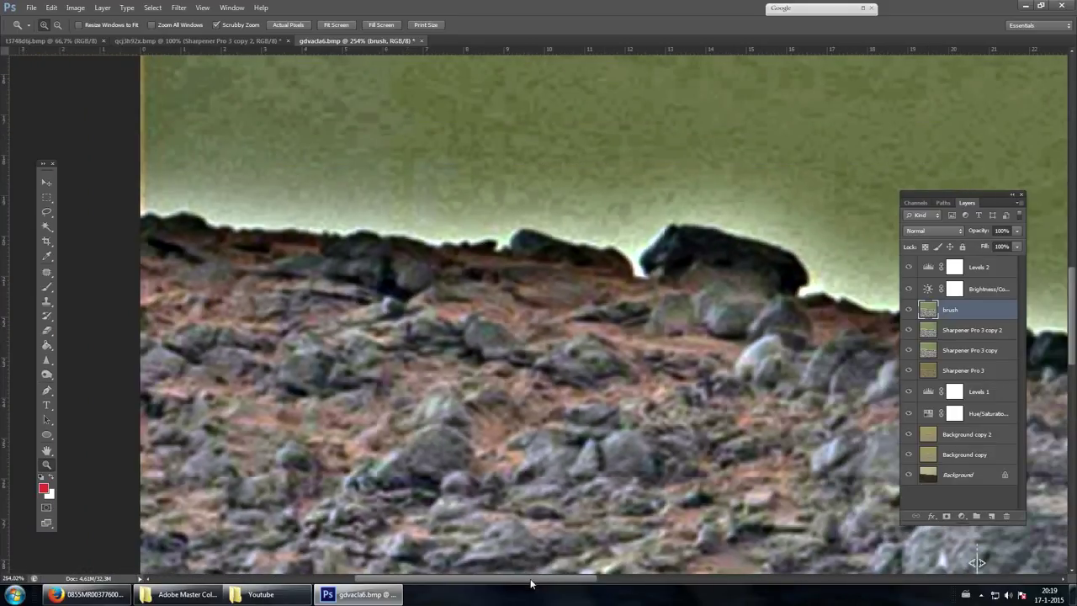
pyautogui.moveTo(568, 586); pyautogui.dragTo(814, 582)
pyautogui.scroll(-2, 976, 562)
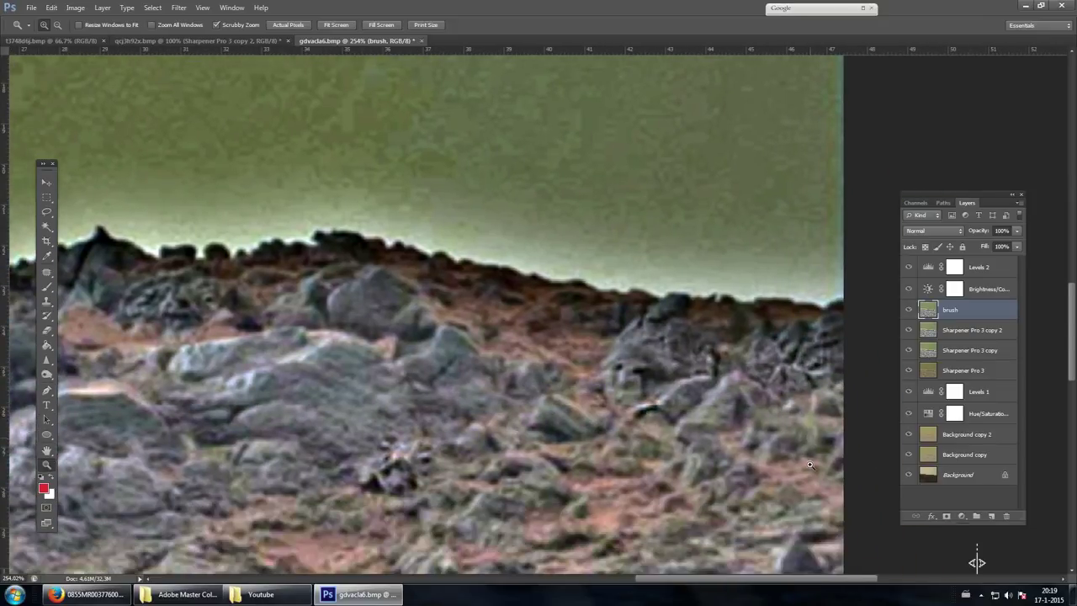
# - Outline the angular shapes on the dark boulder near the photo's right edge with straight red lines at 300% zoom, and undo them
pyautogui.click(672, 399)
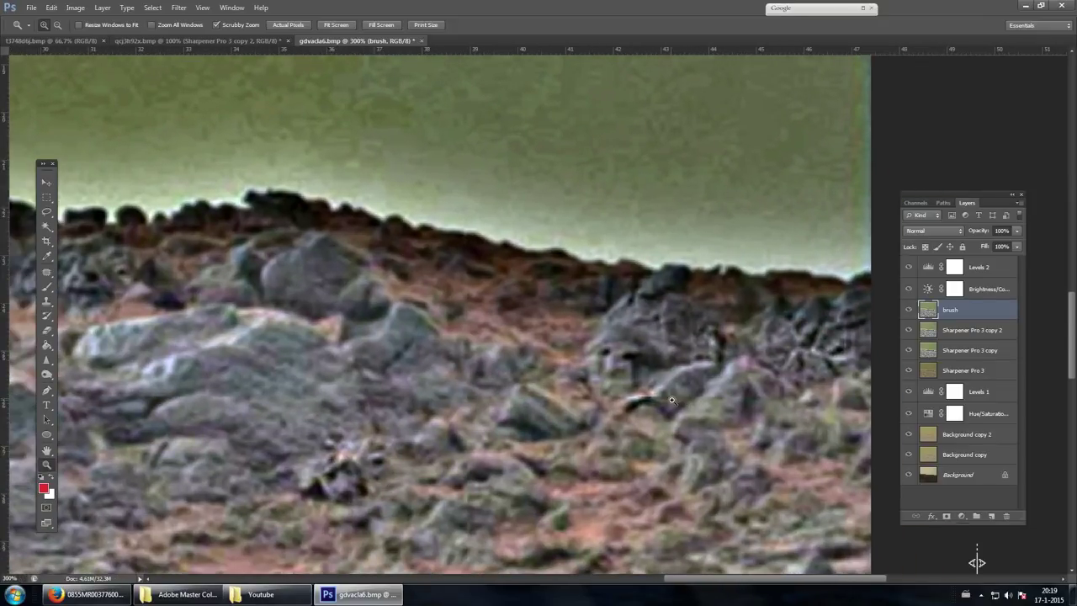
pyautogui.click(47, 287)
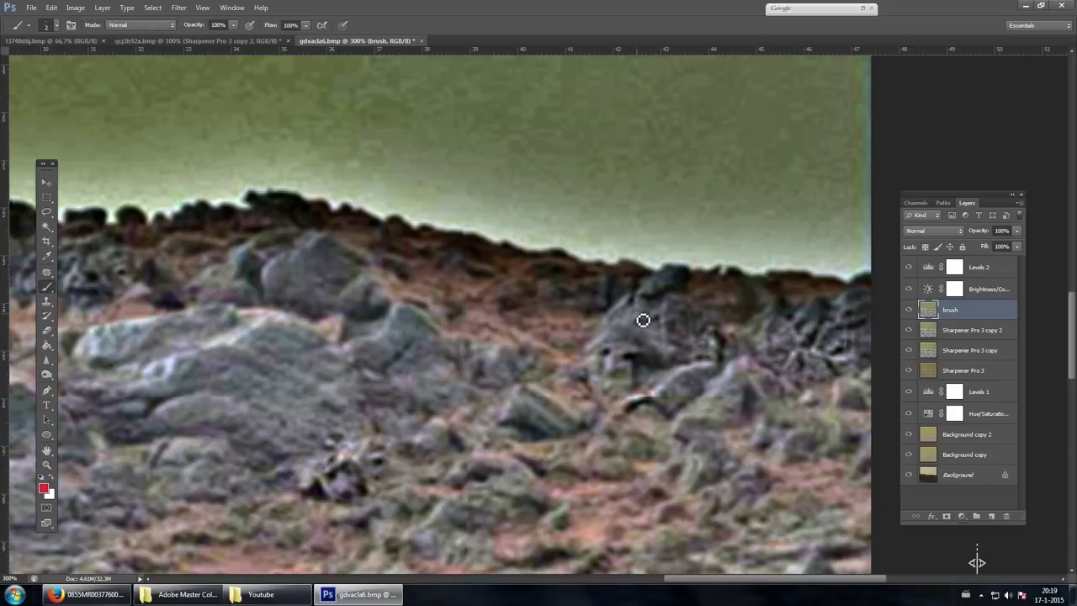
pyautogui.moveTo(636, 321)
pyautogui.mouseDown()
pyautogui.moveTo(673, 303)
pyautogui.moveTo(667, 336)
pyautogui.mouseUp()
pyautogui.moveTo(667, 299); pyautogui.dragTo(692, 308)
pyautogui.moveTo(695, 313); pyautogui.dragTo(694, 347)
pyautogui.moveTo(608, 314); pyautogui.dragTo(631, 299)
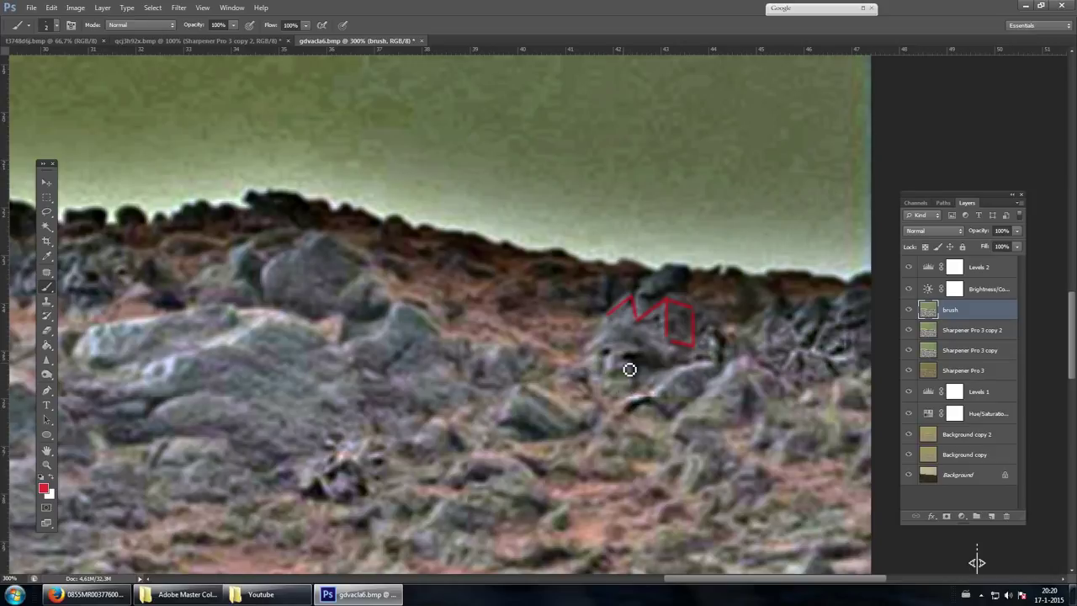
pyautogui.moveTo(614, 371)
pyautogui.mouseDown()
pyautogui.moveTo(638, 373)
pyautogui.moveTo(630, 381)
pyautogui.mouseUp()
pyautogui.scroll(-1, 649, 392)
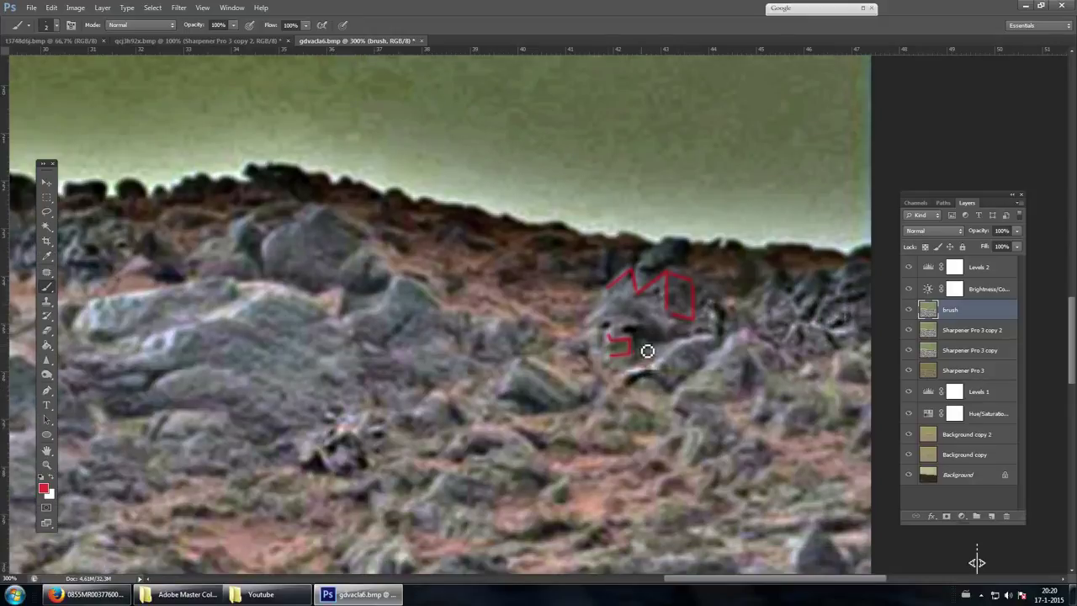
pyautogui.hotkey('ctrl', 'alt', 'z')
pyautogui.hotkey('ctrl', 'alt', 'z')
# - Sharpen the dark boulder with the Sharpen tool at 100% strength, and compare it with the brush layer hidden and shown
pyautogui.press('r')
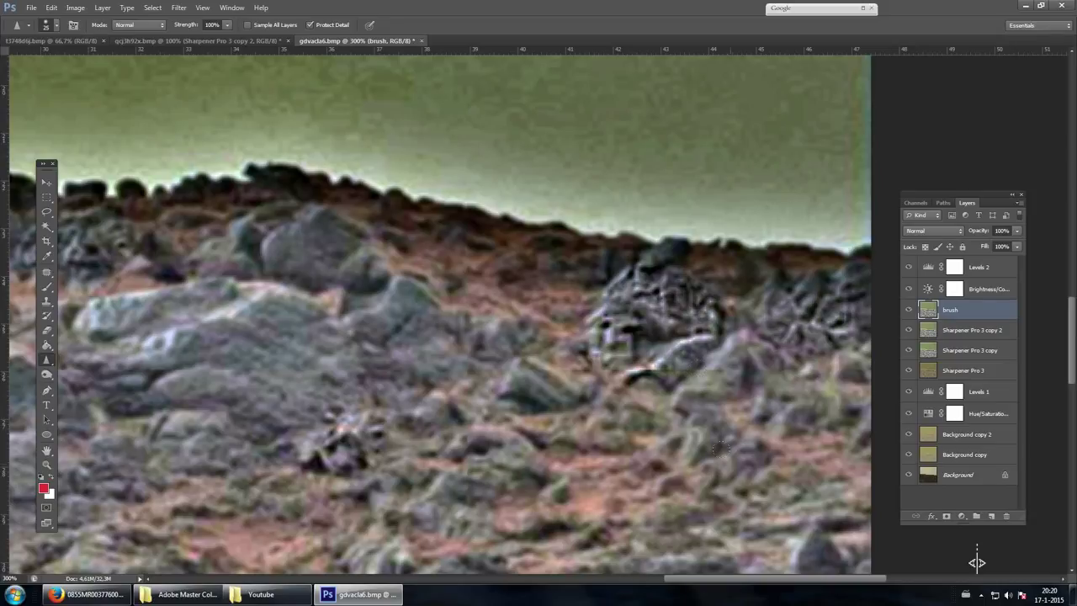
pyautogui.scroll(-2, 542, 530)
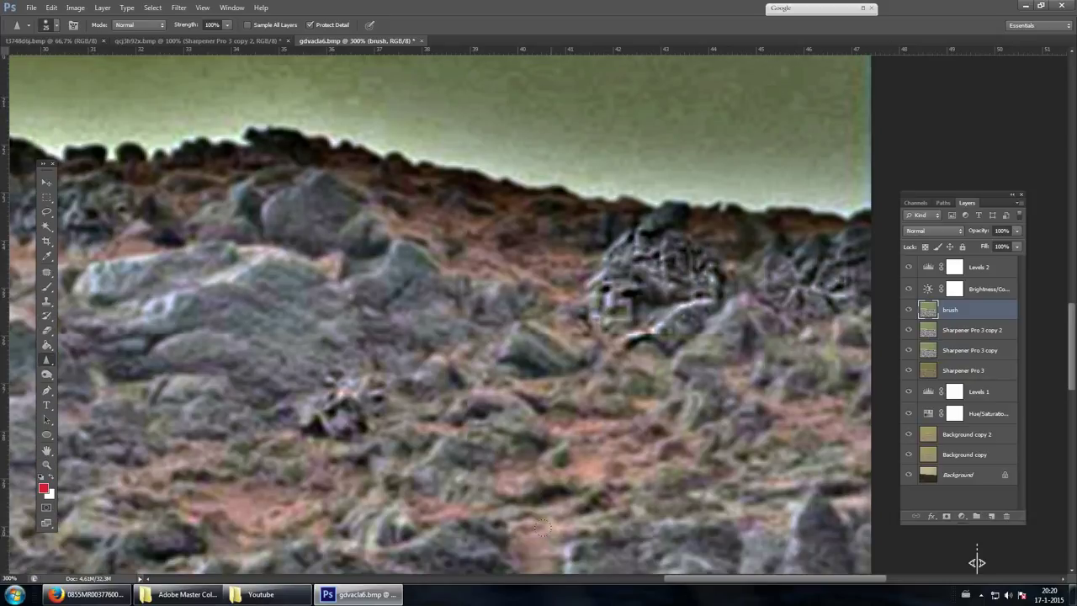
pyautogui.click(47, 287)
pyautogui.click(908, 310)
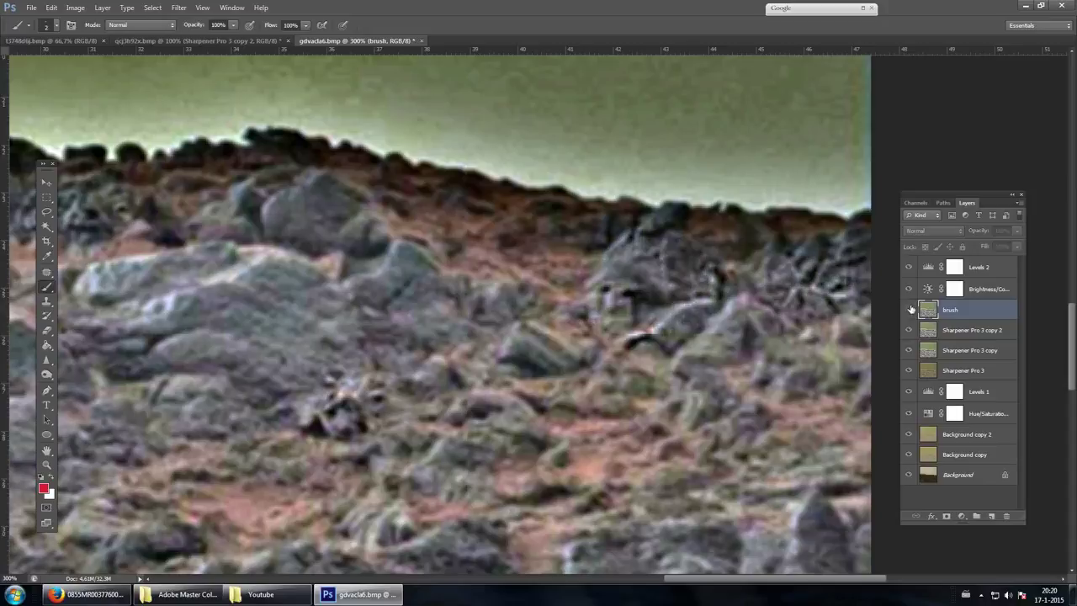
pyautogui.click(909, 309)
# - Trace the curved edge and outline of the smooth rock at the sharpened boulder's base in red, and undo the marks
pyautogui.moveTo(711, 301)
pyautogui.mouseDown()
pyautogui.moveTo(633, 353)
pyautogui.moveTo(665, 344)
pyautogui.moveTo(675, 356)
pyautogui.moveTo(711, 327)
pyautogui.moveTo(690, 315)
pyautogui.moveTo(661, 321)
pyautogui.mouseUp()
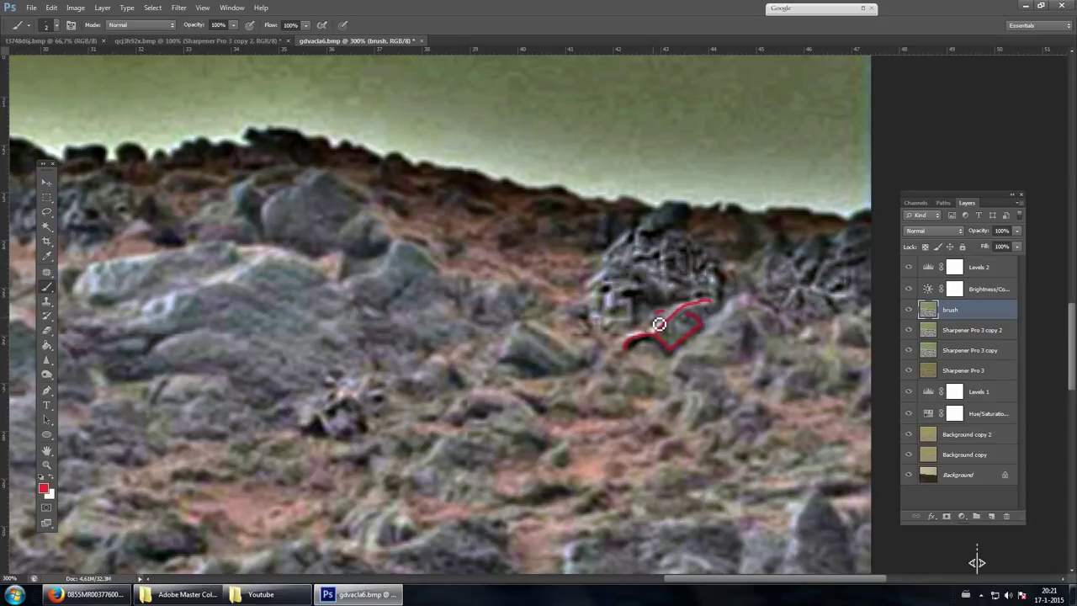
pyautogui.moveTo(636, 350)
pyautogui.mouseDown()
pyautogui.moveTo(686, 307)
pyautogui.moveTo(673, 305)
pyautogui.mouseUp()
pyautogui.hotkey('ctrl', 'alt', 'z')
pyautogui.hotkey('ctrl', 'alt', 'z')
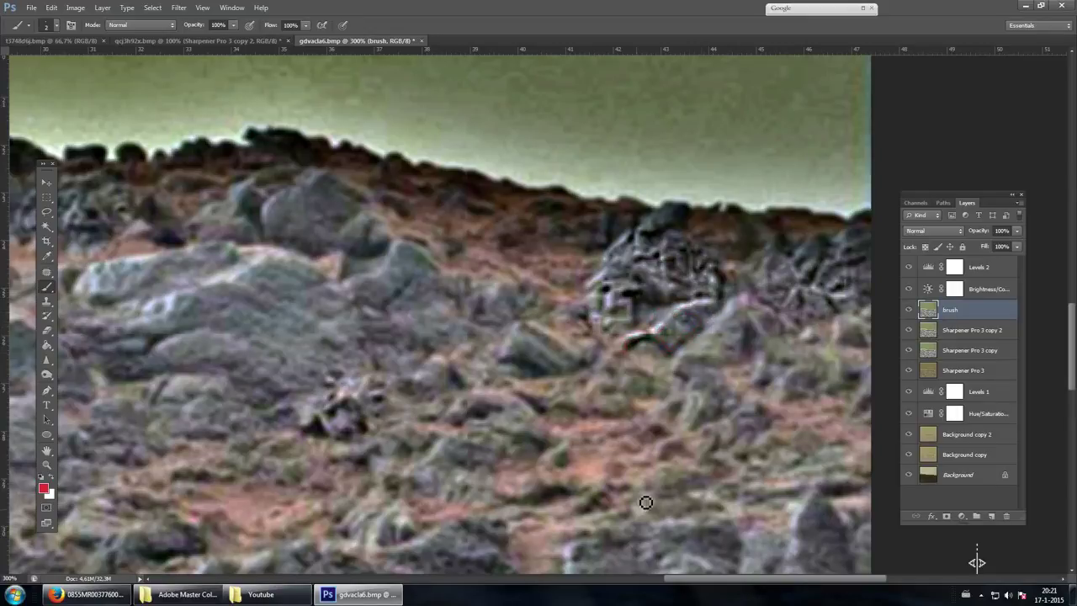
# - Zoom out to 200% to review the right side of the slope, and switch to Firefox to view NASA's original photo
pyautogui.moveTo(698, 583); pyautogui.dragTo(712, 581)
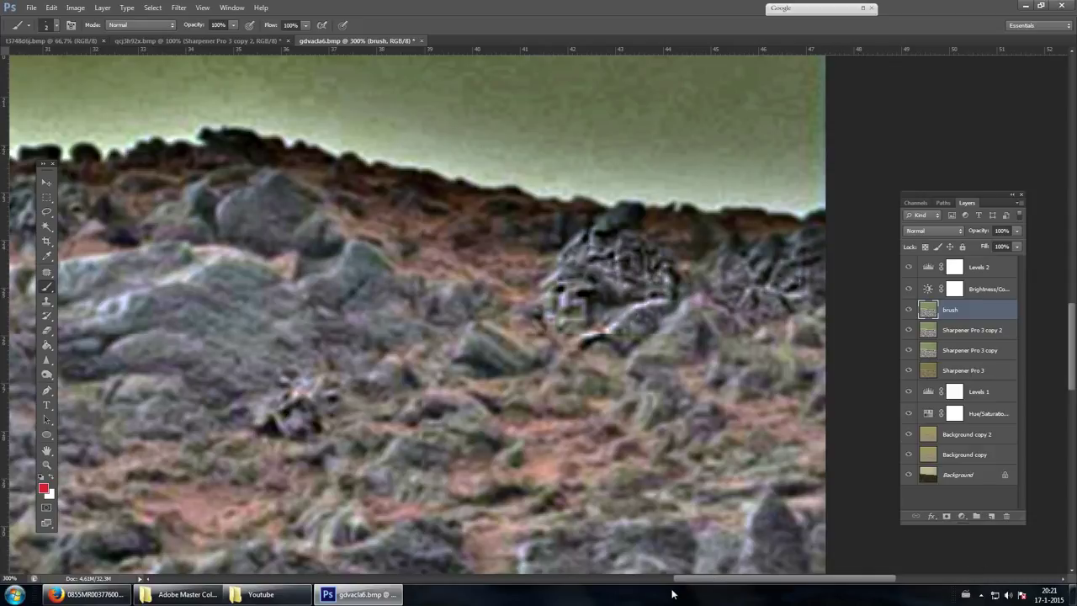
pyautogui.hotkey('ctrl', '-')
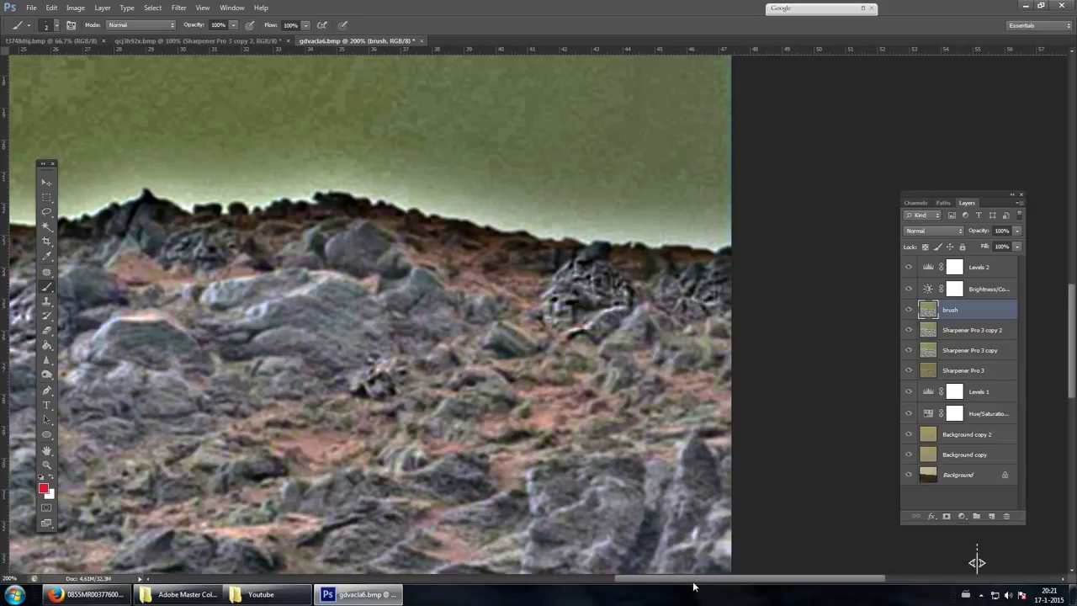
pyautogui.moveTo(692, 581); pyautogui.dragTo(642, 580)
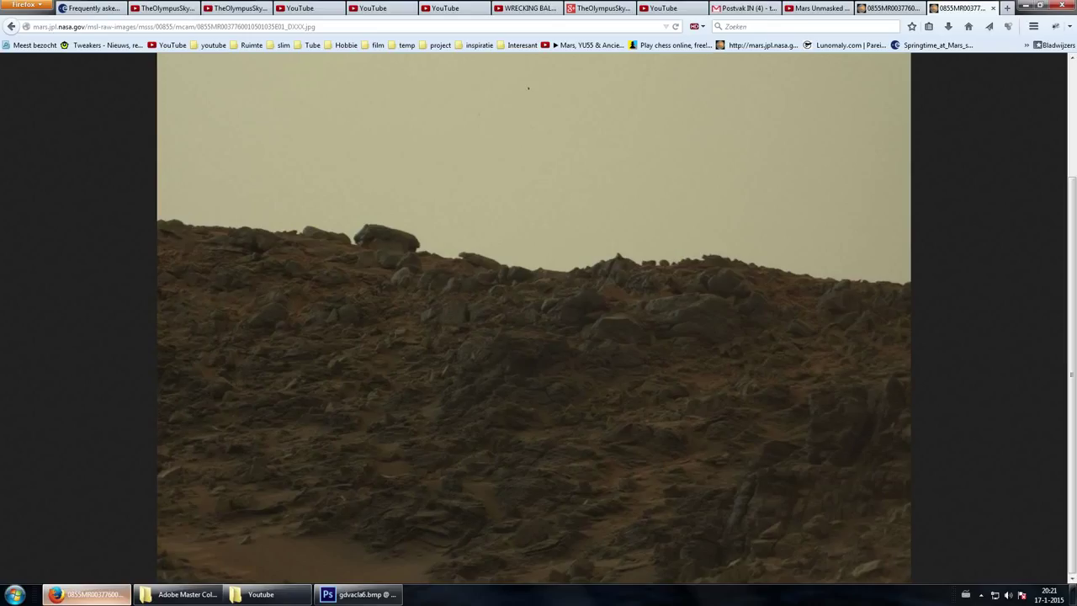
pyautogui.hotkey('alt', 'Tab')
pyautogui.click(530, 375)
pyautogui.click(538, 380)
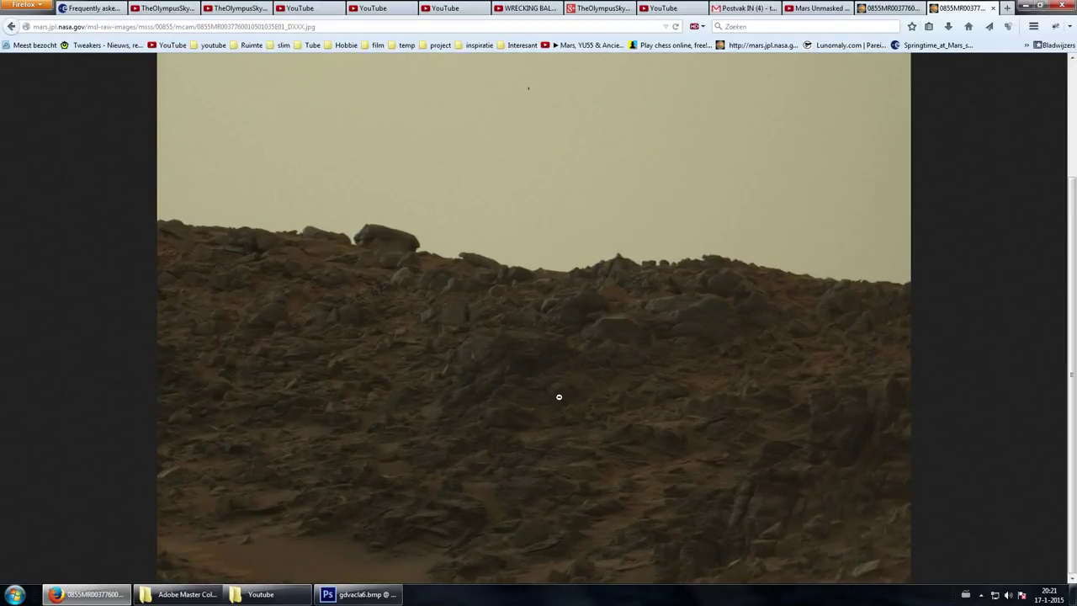
# - Enlarge NASA's original photo in Firefox to examine its lower slope, and switch back to Photoshop
pyautogui.click(558, 397)
pyautogui.scroll(2, 557, 407)
pyautogui.scroll(-5, 557, 407)
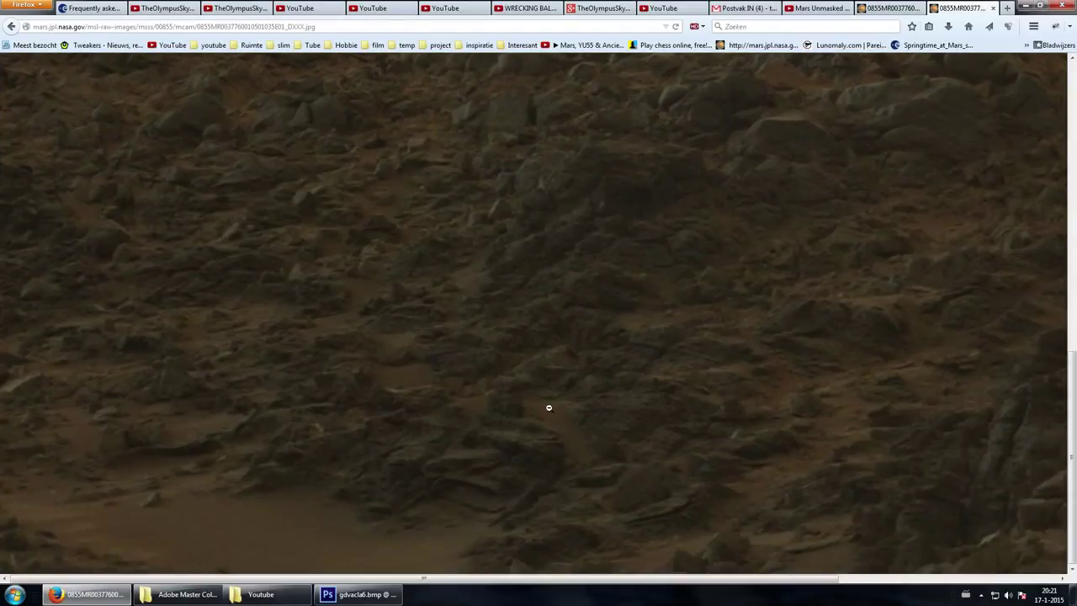
pyautogui.hotkey('alt', 'Tab')
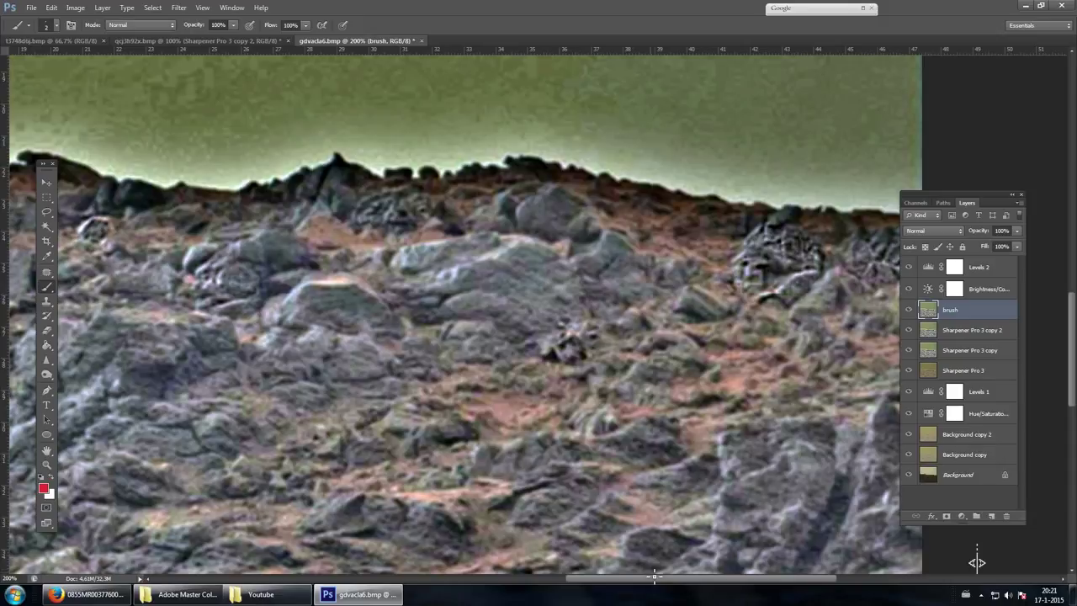
# - Mark the flat rocks beside the tall outcrop on the lower-right slope in red at 200% zoom, and undo the marks
pyautogui.hscroll(2, 651, 580)
pyautogui.scroll(-3, 644, 475)
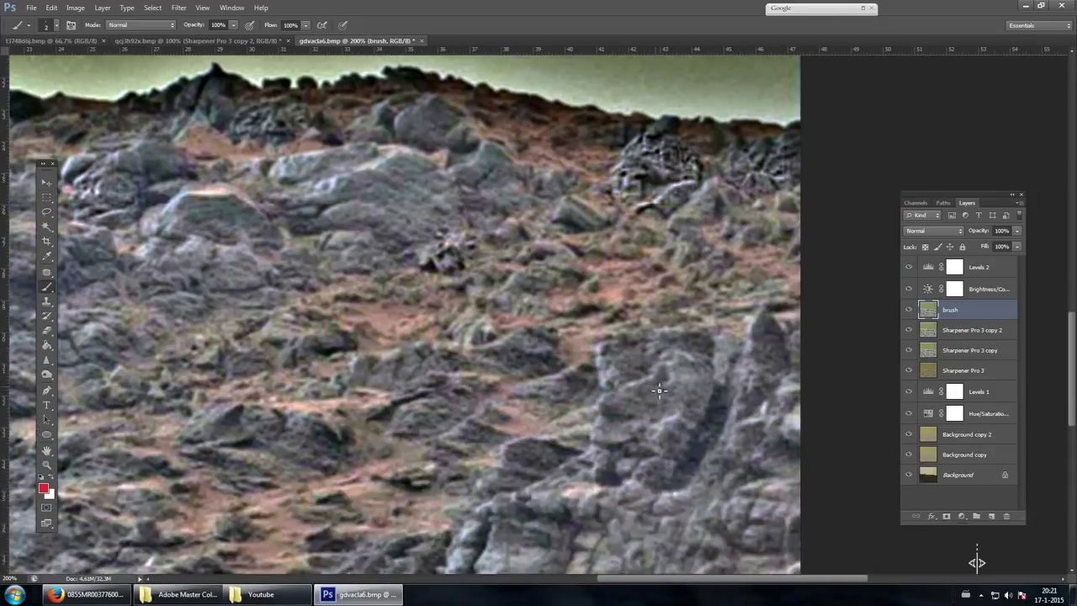
pyautogui.scroll(-1, 686, 361)
pyautogui.scroll(-2, 666, 351)
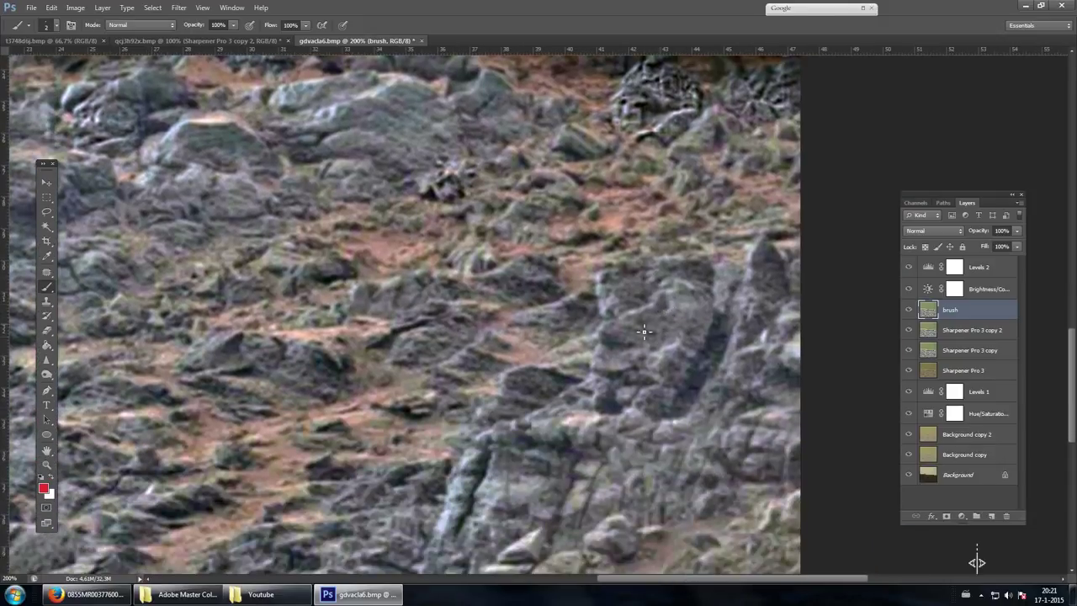
pyautogui.moveTo(490, 250)
pyautogui.mouseDown()
pyautogui.moveTo(470, 257)
pyautogui.moveTo(467, 272)
pyautogui.moveTo(517, 264)
pyautogui.moveTo(471, 282)
pyautogui.moveTo(476, 250)
pyautogui.mouseUp()
pyautogui.scroll(-2, 511, 251)
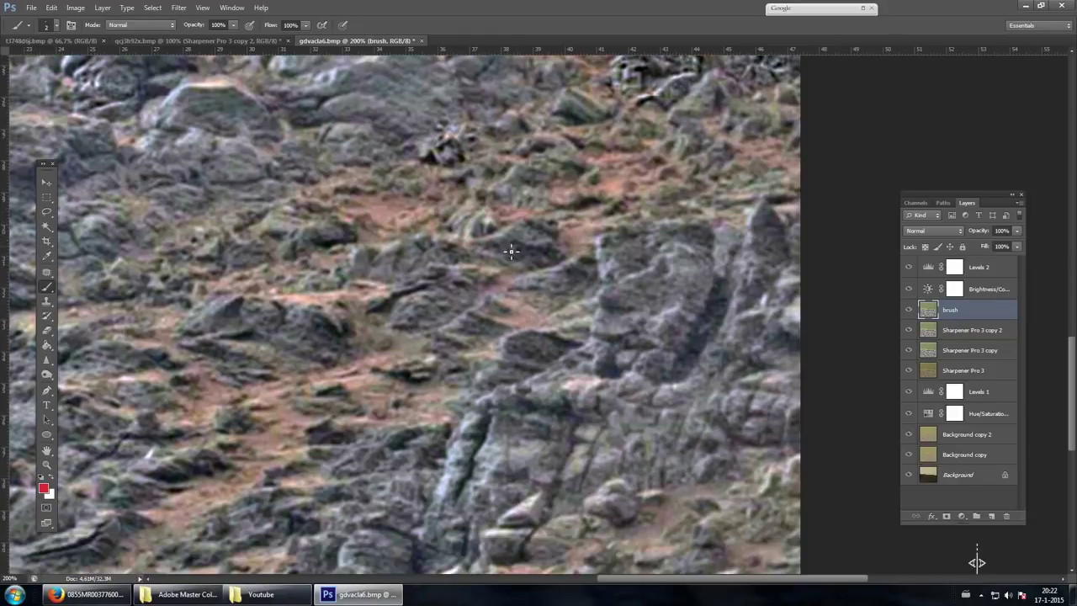
pyautogui.scroll(-2, 480, 252)
pyautogui.scroll(-2, 476, 257)
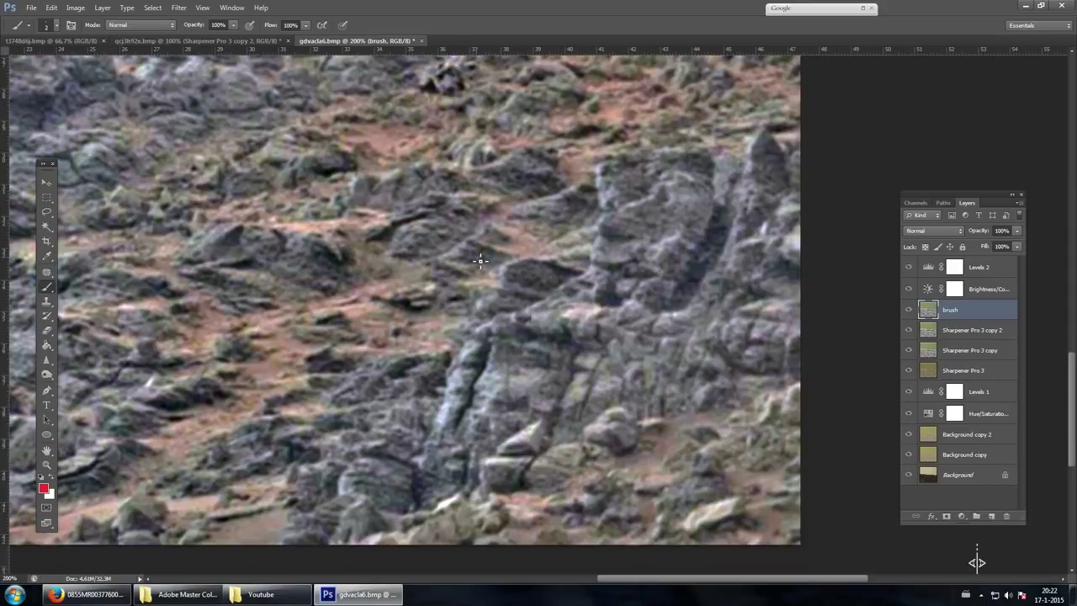
pyautogui.moveTo(440, 263); pyautogui.dragTo(466, 276)
pyautogui.hotkey('ctrl', 'alt', 'z')
pyautogui.hotkey('ctrl', 'alt', 'z')
# - Zoom out to 100% to review the slope, and zoom in to 500% on the sharpened rock beside the flat-topped boulder
pyautogui.hotkey('ctrl', '-')
pyautogui.scroll(2, 367, 305)
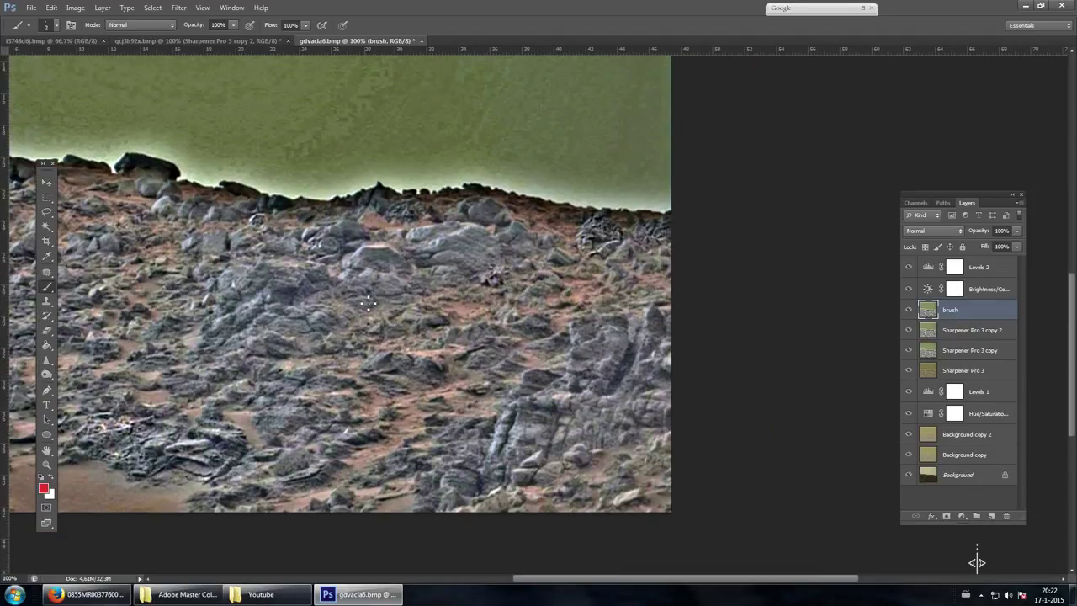
pyautogui.scroll(1, 976, 562)
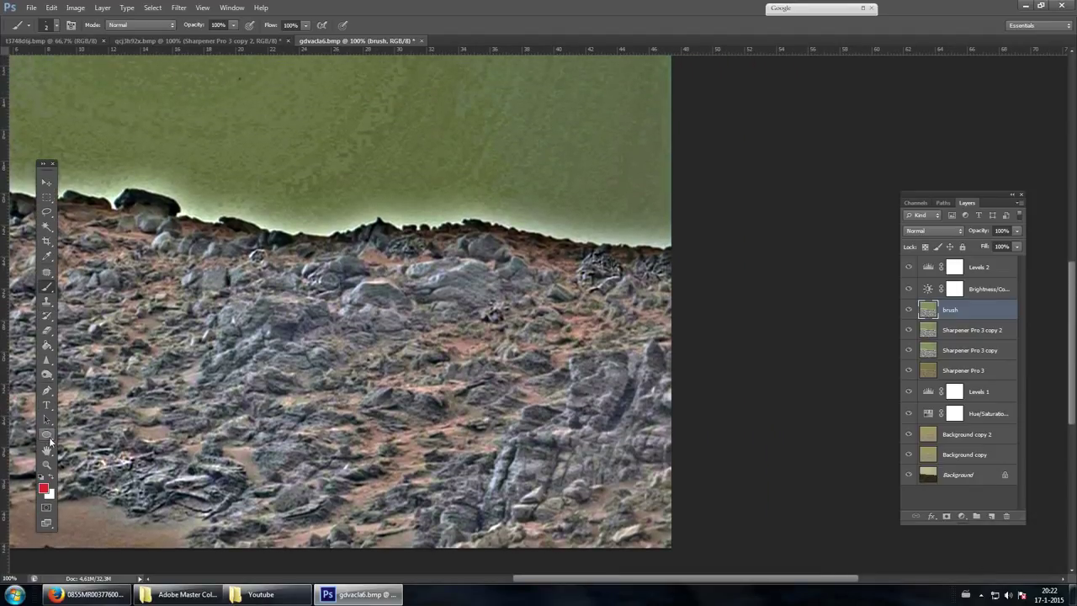
pyautogui.click(46, 462)
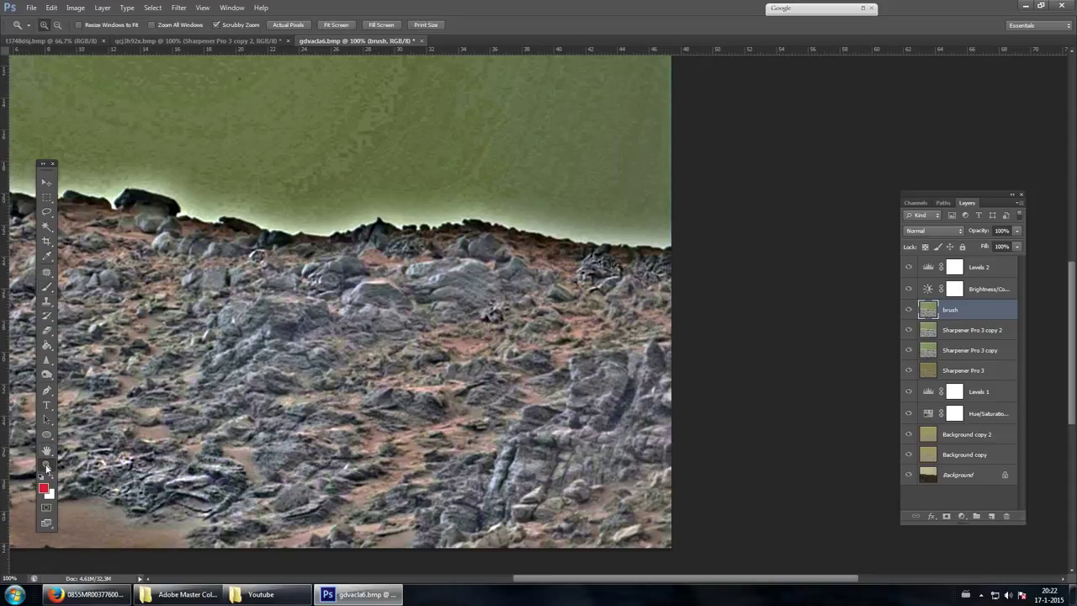
pyautogui.click(313, 266)
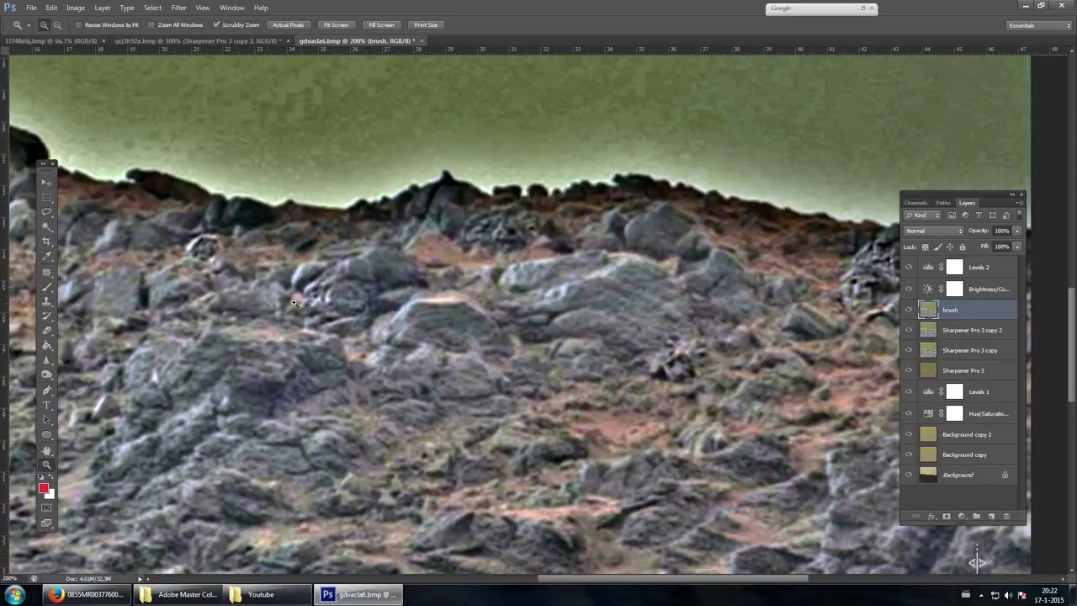
pyautogui.moveTo(263, 303); pyautogui.dragTo(353, 231)
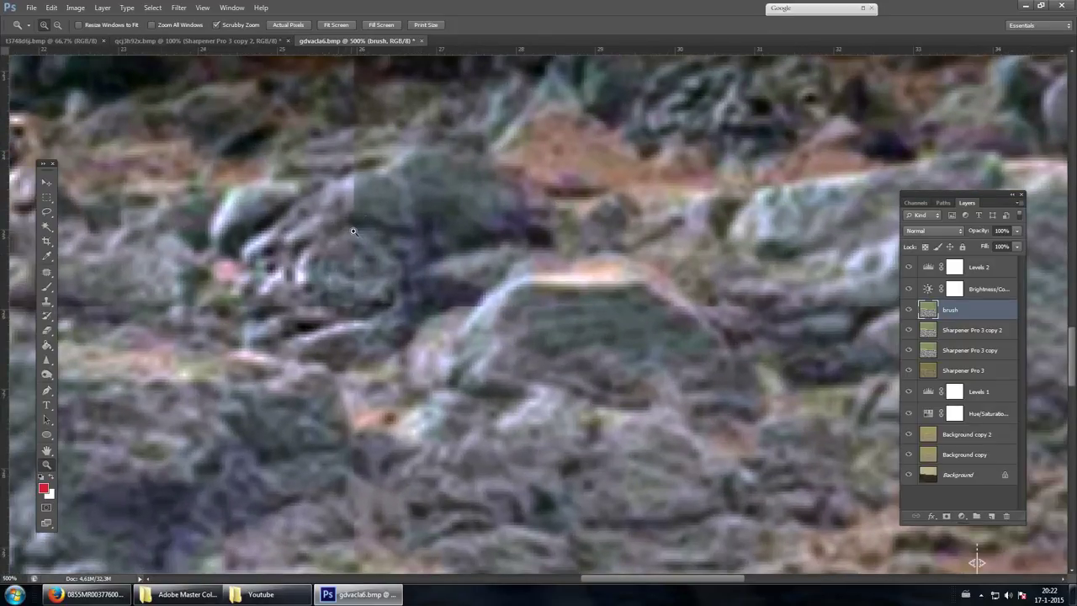
# - Mark the sharpened rock beside the flat-topped boulder with the red brush at 200% zoom, and undo the mark
pyautogui.press('b')
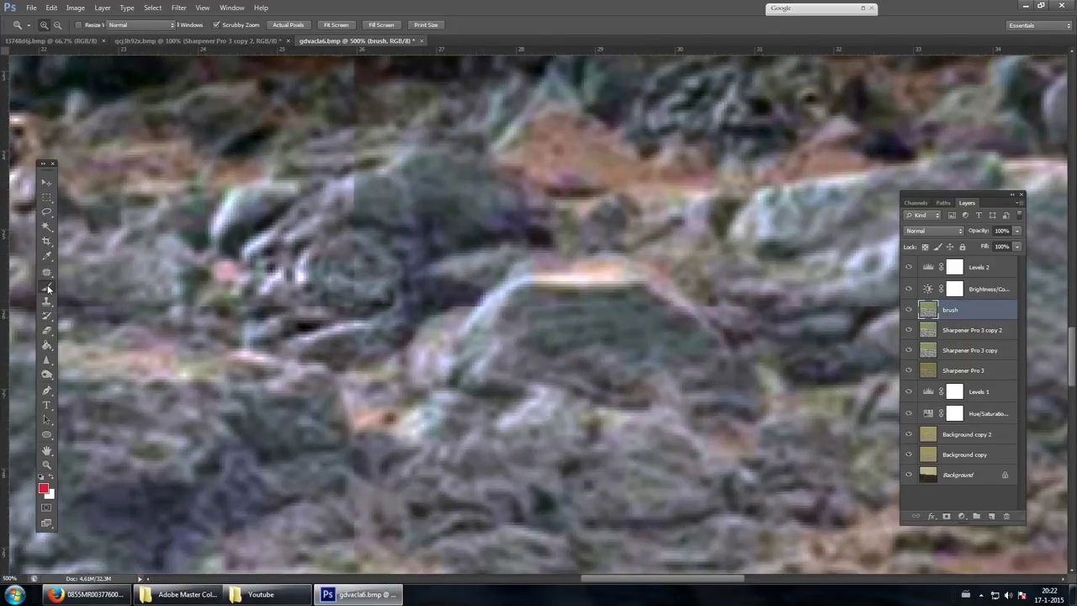
pyautogui.hotkey('ctrl', '-')
pyautogui.hotkey('ctrl', '-')
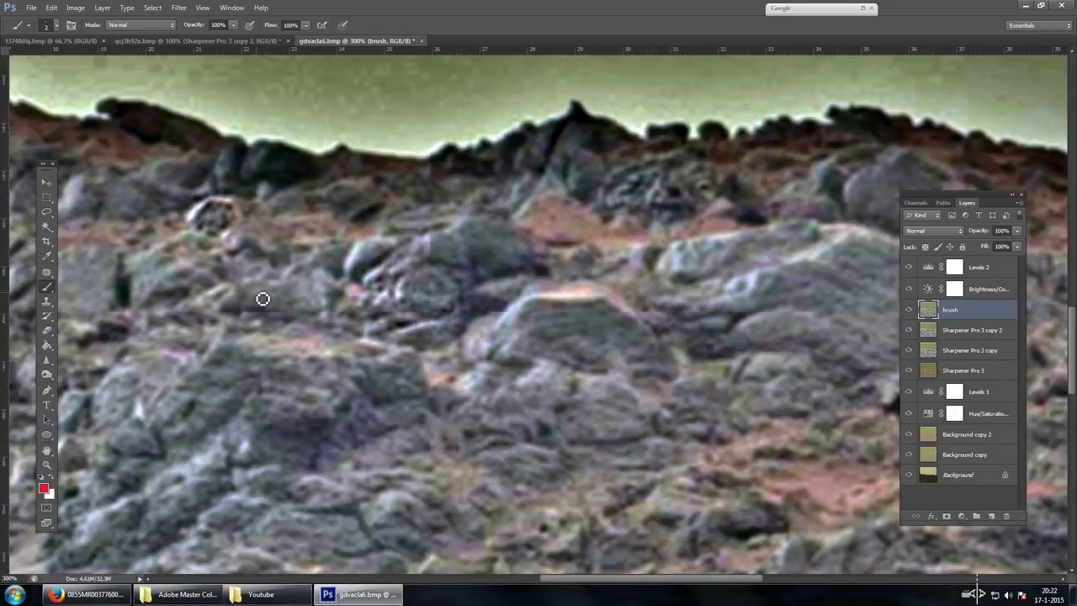
pyautogui.hotkey('ctrl', '+')
pyautogui.hotkey('ctrl', '-')
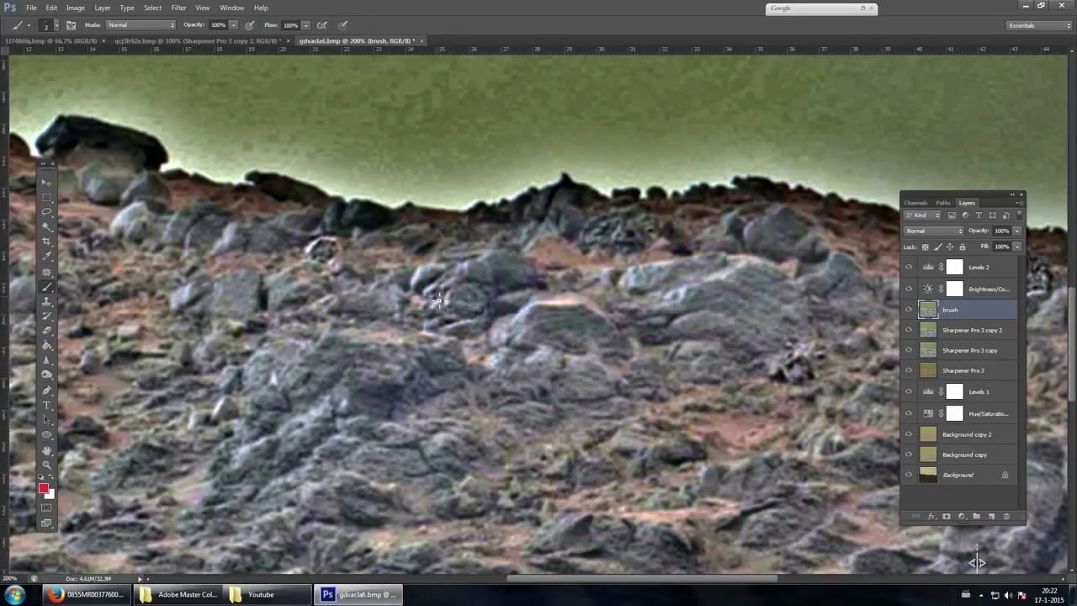
pyautogui.moveTo(438, 296)
pyautogui.mouseDown()
pyautogui.moveTo(429, 300)
pyautogui.moveTo(477, 305)
pyautogui.moveTo(460, 294)
pyautogui.mouseUp()
pyautogui.hotkey('ctrl', 'z')
# - Outline the angular face of the dark rock below the ridge's central peak in red at 300% zoom, and undo the last stroke
pyautogui.scroll(1, 680, 250)
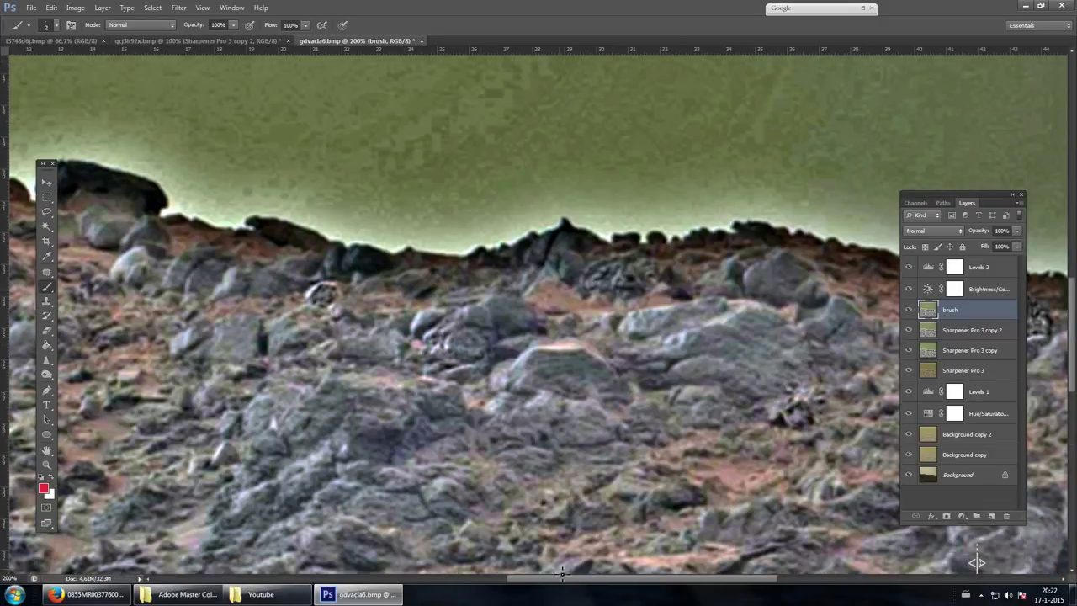
pyautogui.hscroll(1, 594, 579)
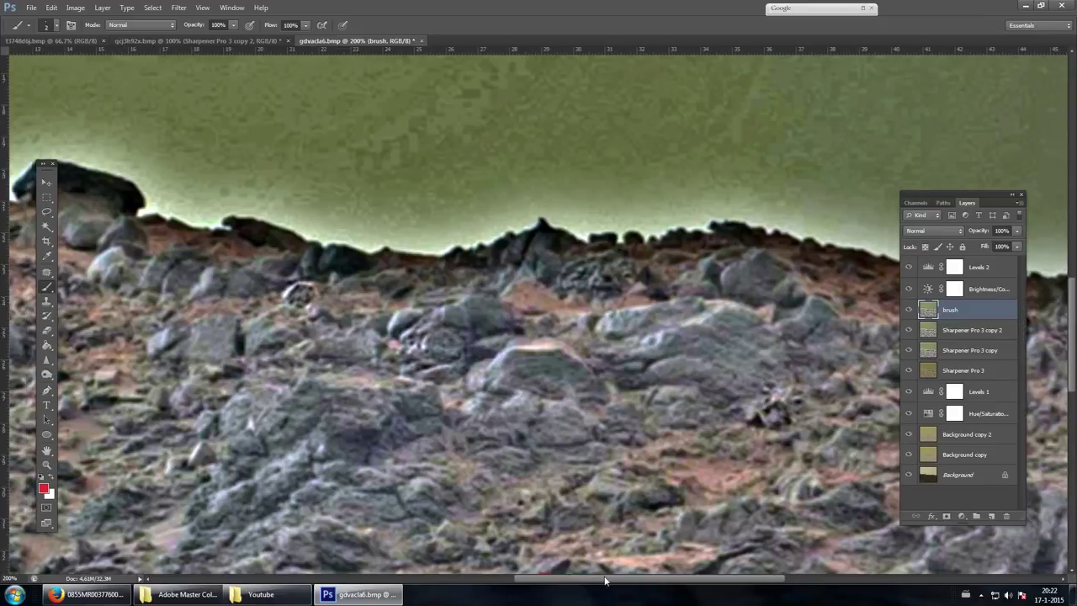
pyautogui.scroll(-1, 589, 463)
pyautogui.scroll(1, 589, 458)
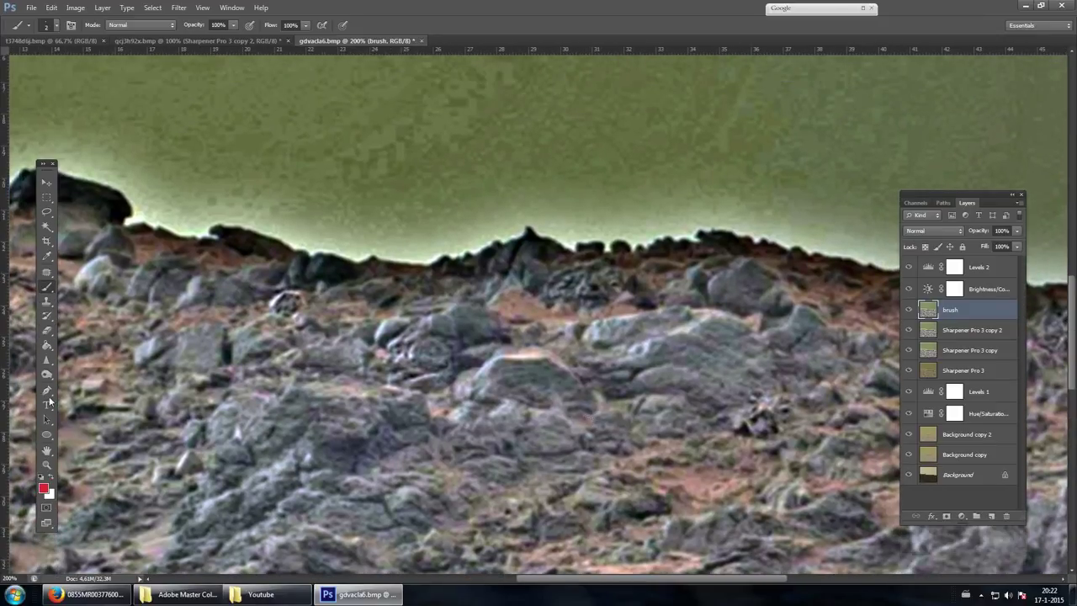
pyautogui.click(47, 465)
pyautogui.click(599, 281)
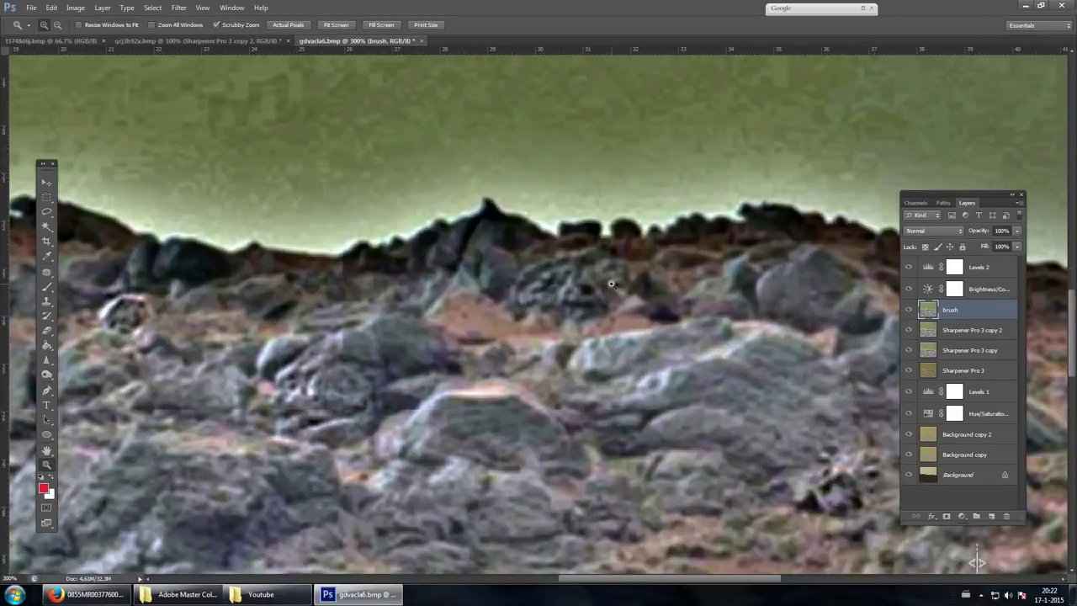
pyautogui.click(47, 287)
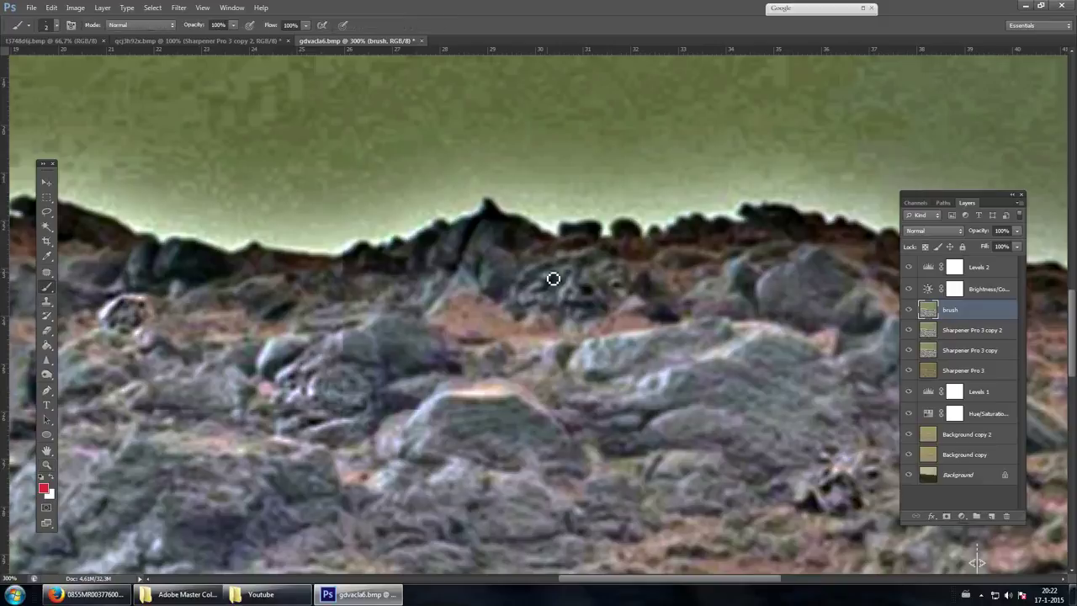
pyautogui.moveTo(573, 276)
pyautogui.mouseDown()
pyautogui.moveTo(530, 305)
pyautogui.moveTo(570, 303)
pyautogui.moveTo(584, 273)
pyautogui.moveTo(570, 297)
pyautogui.moveTo(541, 279)
pyautogui.moveTo(595, 259)
pyautogui.mouseUp()
pyautogui.hotkey('ctrl', 'z')
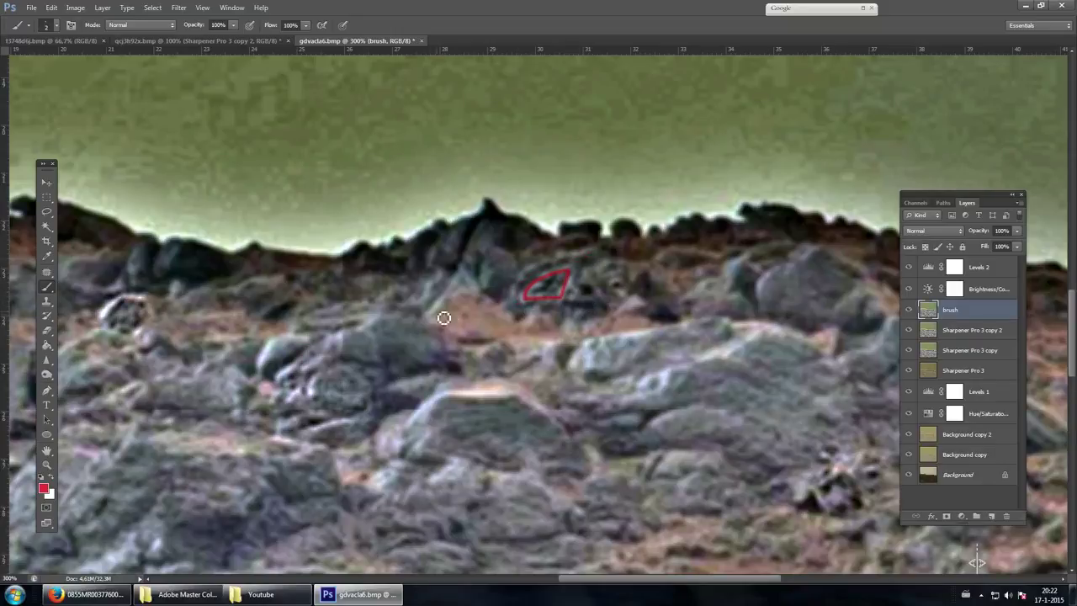
# - Trace the edge of the sandy patch and the ridge's pointed peak in red, and undo all remaining marks
pyautogui.moveTo(427, 313)
pyautogui.mouseDown()
pyautogui.moveTo(470, 280)
pyautogui.moveTo(467, 269)
pyautogui.mouseUp()
pyautogui.hotkey('ctrl', 'z')
pyautogui.moveTo(517, 209)
pyautogui.mouseDown()
pyautogui.moveTo(434, 239)
pyautogui.moveTo(471, 273)
pyautogui.moveTo(517, 253)
pyautogui.moveTo(496, 220)
pyautogui.mouseUp()
pyautogui.hotkey('ctrl', 'z')
pyautogui.hotkey('ctrl', 'z')
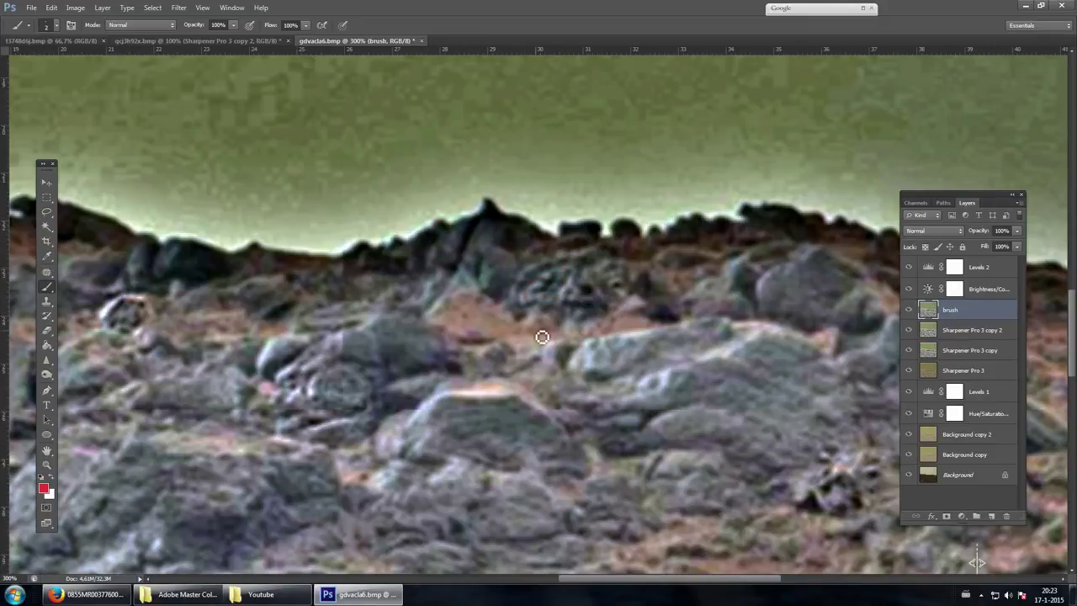
# - Review the whole photo at 100% zoom, and examine the left slope and the right slope at 200%
pyautogui.hotkey('ctrl', '-')
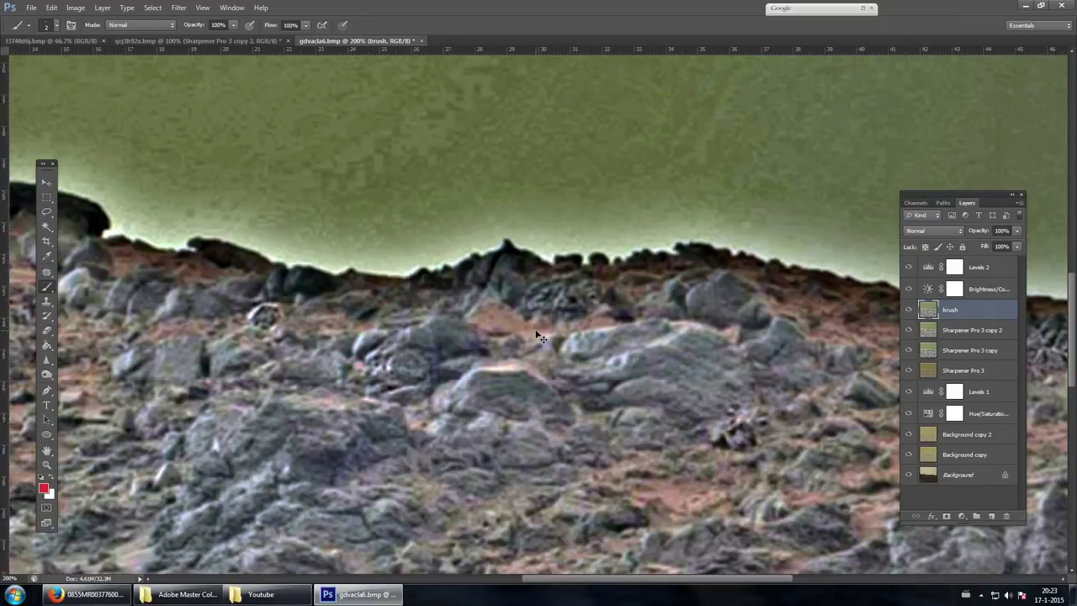
pyautogui.hotkey('ctrl', '-')
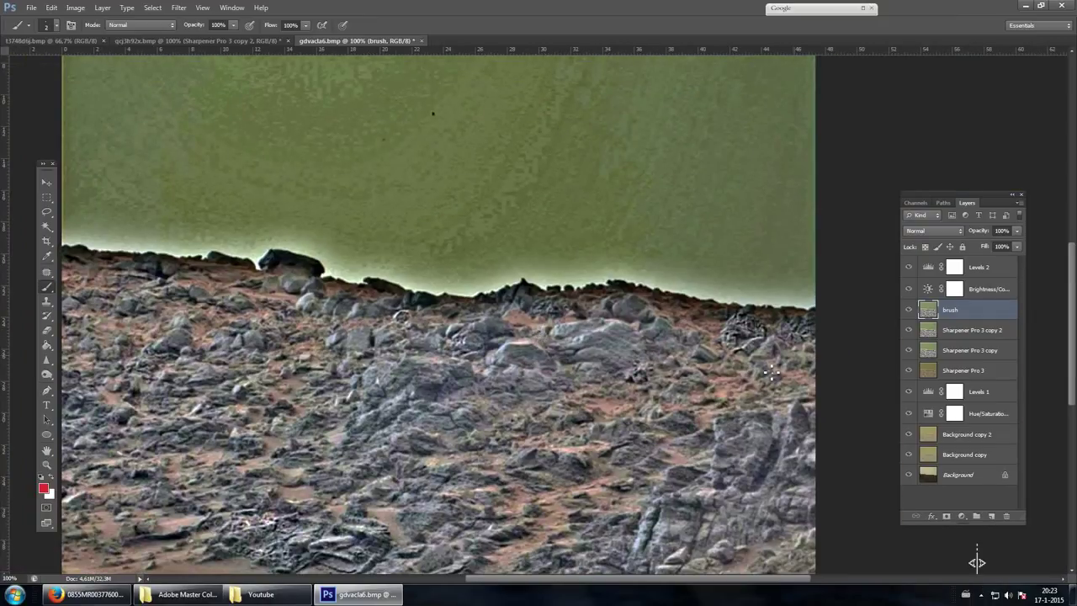
pyautogui.moveTo(635, 579); pyautogui.dragTo(591, 573)
pyautogui.scroll(-1, 976, 562)
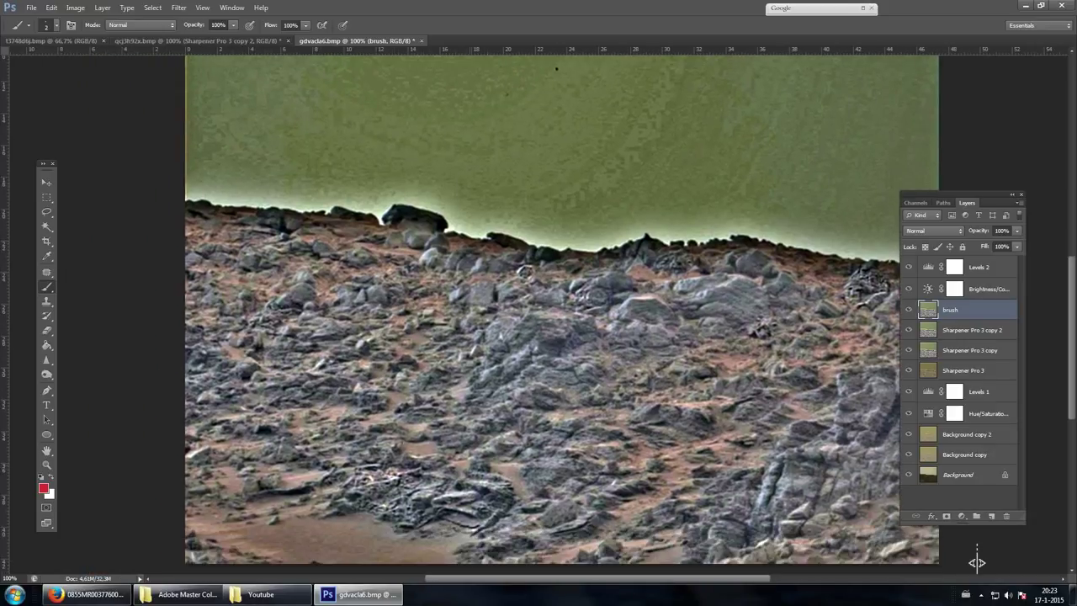
pyautogui.click(46, 465)
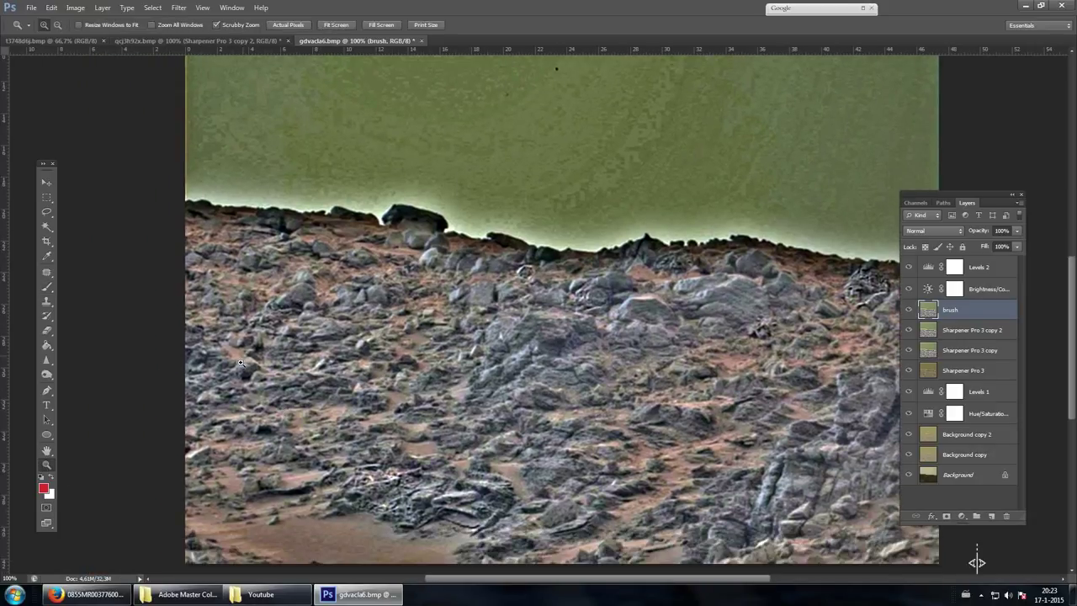
pyautogui.click(243, 355)
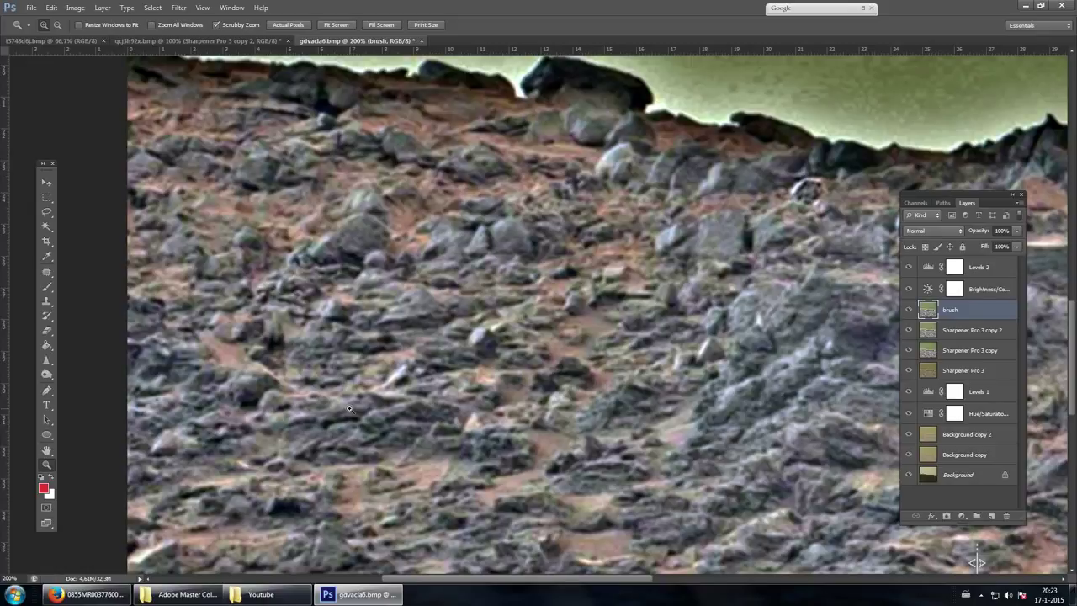
pyautogui.scroll(2, 331, 419)
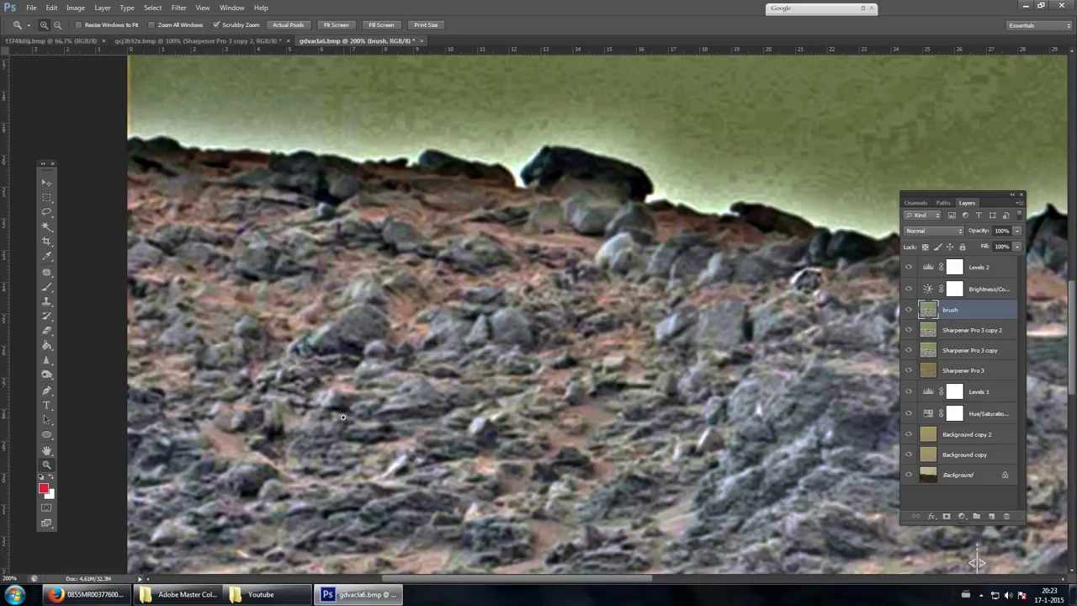
pyautogui.scroll(-6, 343, 418)
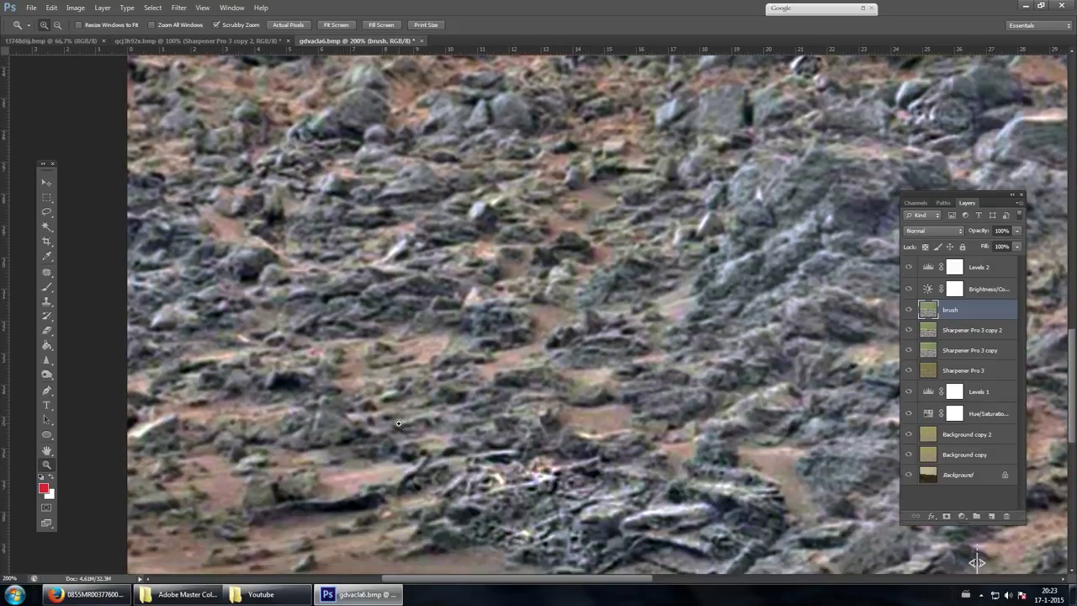
pyautogui.scroll(-1, 399, 423)
pyautogui.moveTo(577, 580); pyautogui.dragTo(795, 471)
pyautogui.scroll(3, 795, 471)
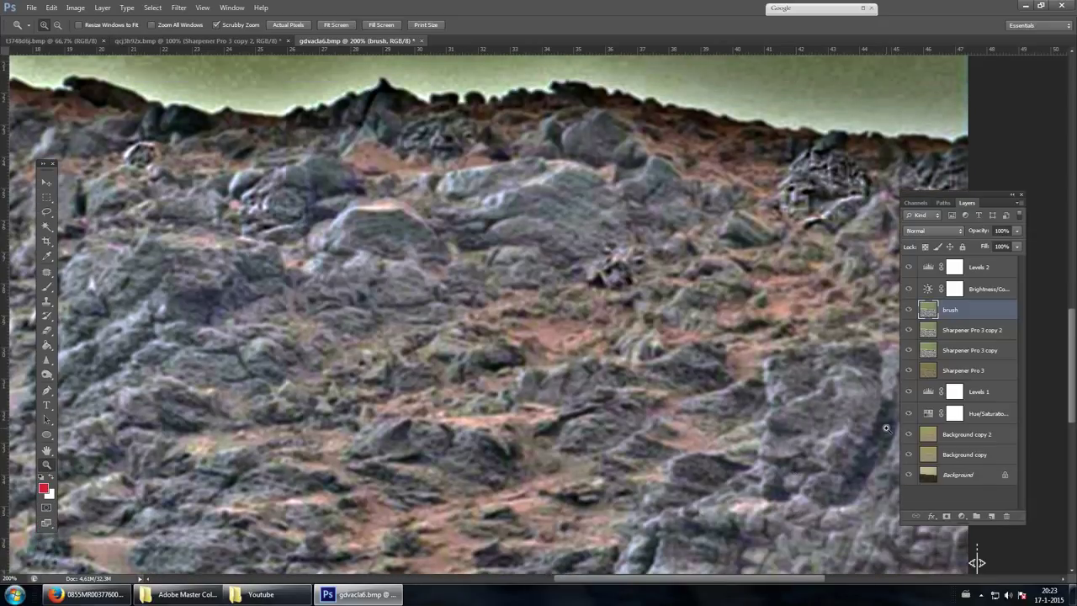
# - Hide every layer above Background to compare the enhanced photo with the original, and show all layers again
pyautogui.moveTo(909, 313)
pyautogui.mouseDown()
pyautogui.moveTo(911, 458)
pyautogui.moveTo(919, 439)
pyautogui.mouseUp()
pyautogui.moveTo(914, 269); pyautogui.dragTo(908, 352)
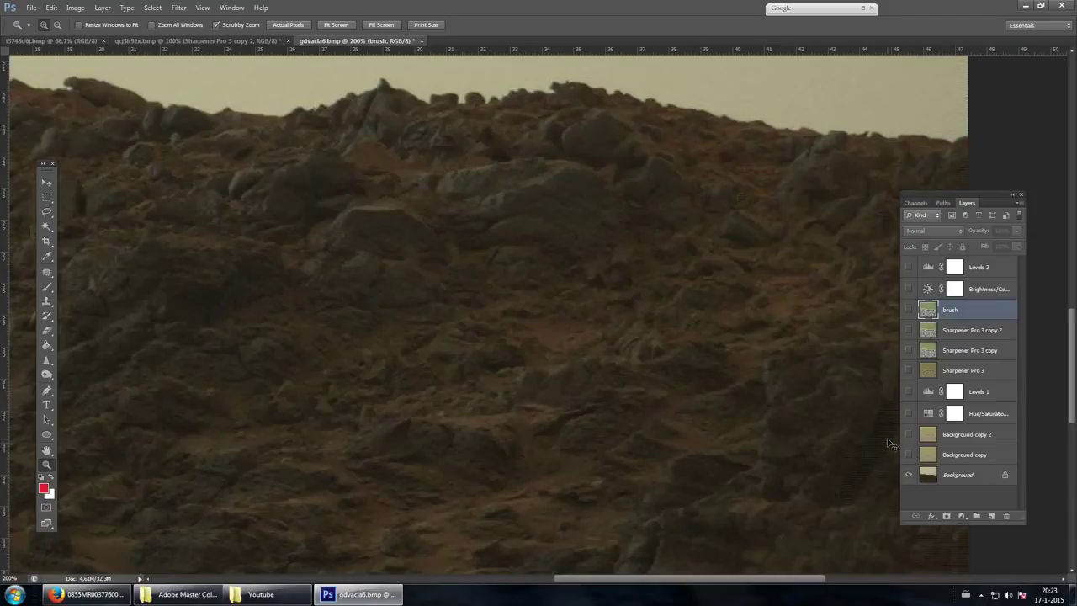
pyautogui.click(908, 475)
pyautogui.click(907, 474)
pyautogui.moveTo(908, 455); pyautogui.dragTo(907, 271)
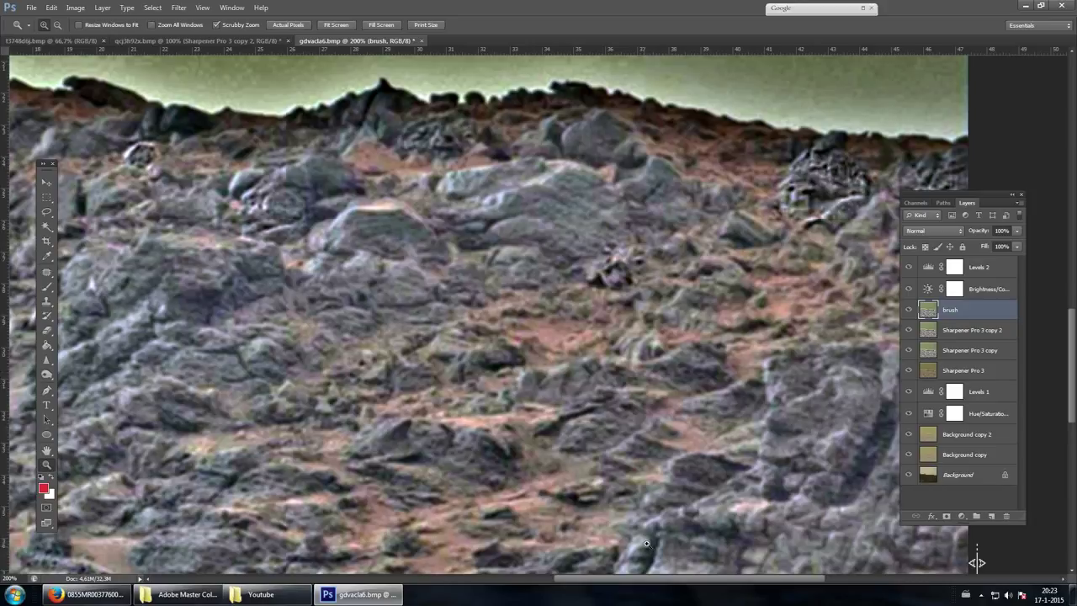
# - Examine the outcrop on the lower-right slope and the dark overhanging boulder on the left ridge at 200% zoom
pyautogui.scroll(-5, 703, 496)
pyautogui.scroll(-3, 697, 494)
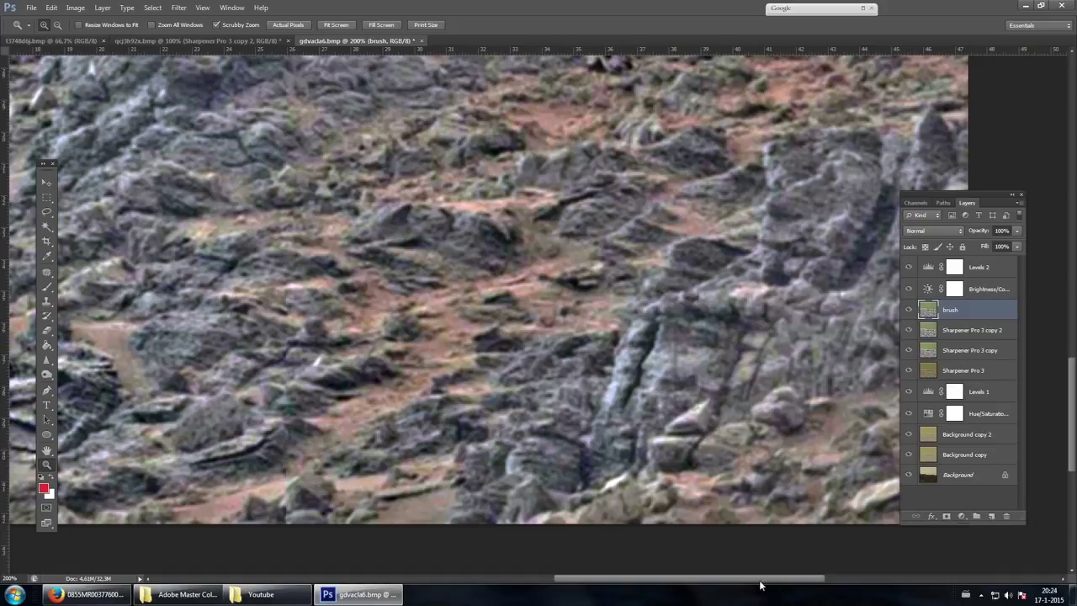
pyautogui.moveTo(755, 586)
pyautogui.mouseDown()
pyautogui.moveTo(774, 584)
pyautogui.moveTo(755, 575)
pyautogui.mouseUp()
pyautogui.scroll(9, 487, 443)
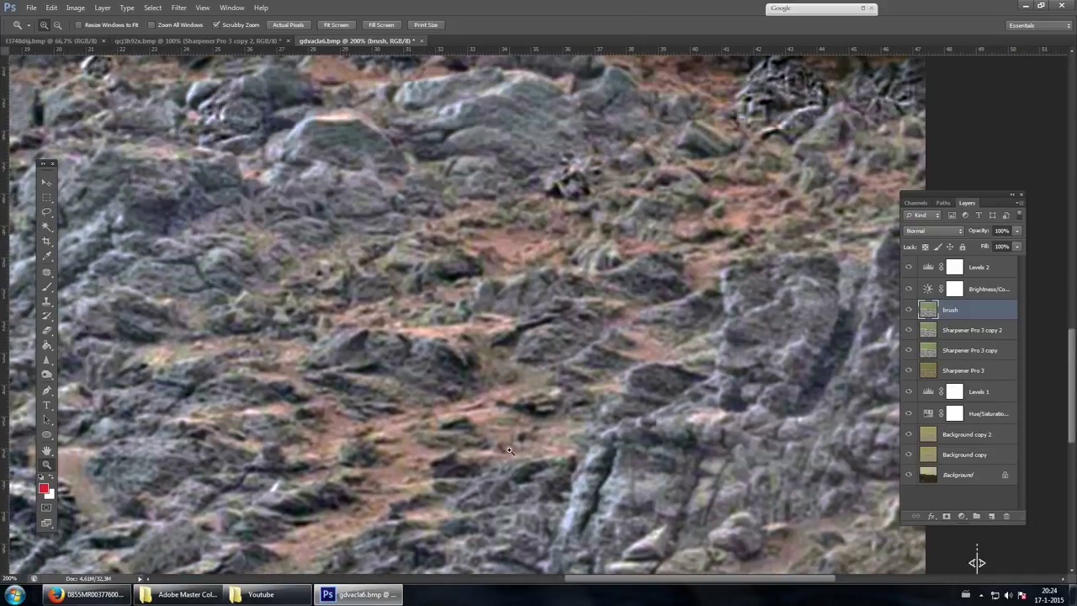
pyautogui.scroll(3, 486, 443)
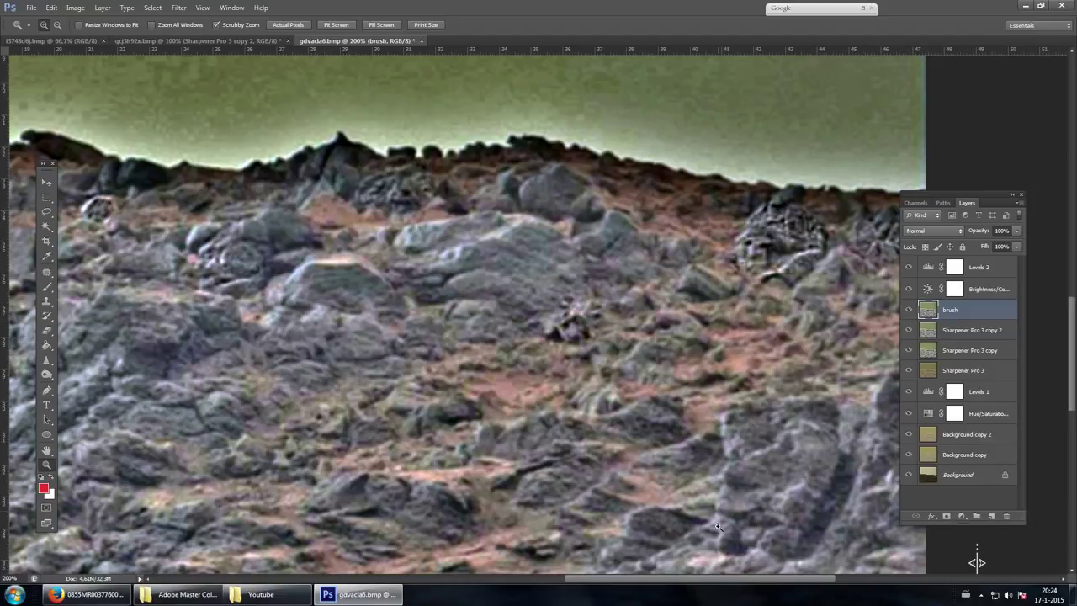
pyautogui.moveTo(783, 584); pyautogui.dragTo(631, 599)
pyautogui.scroll(3, 484, 198)
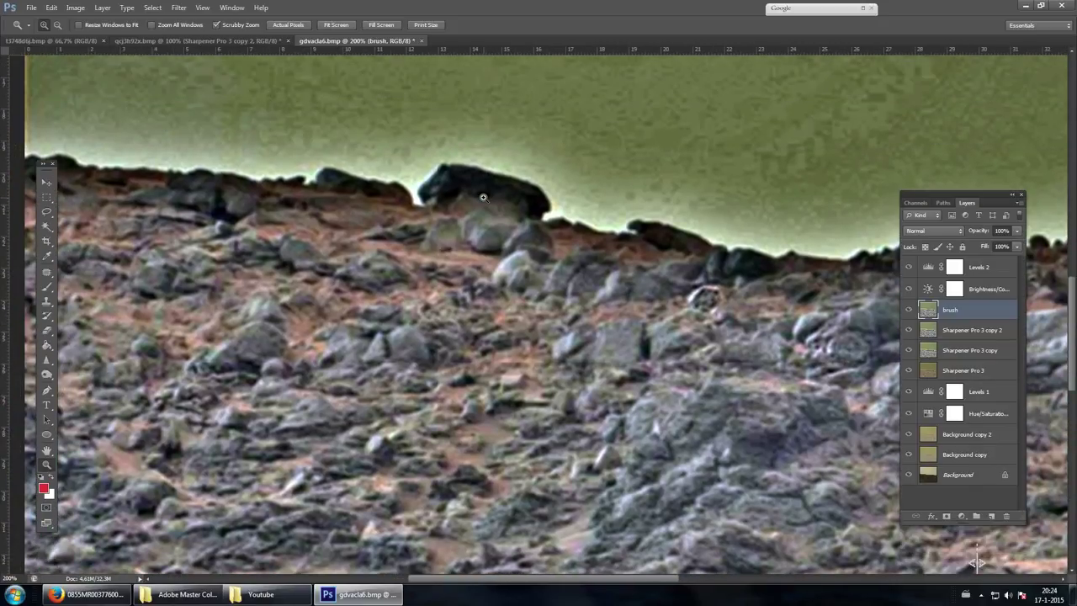
# - Mark the underside of the dark overhanging boulder on the left ridge with a red brush stroke, and undo it
pyautogui.click(47, 286)
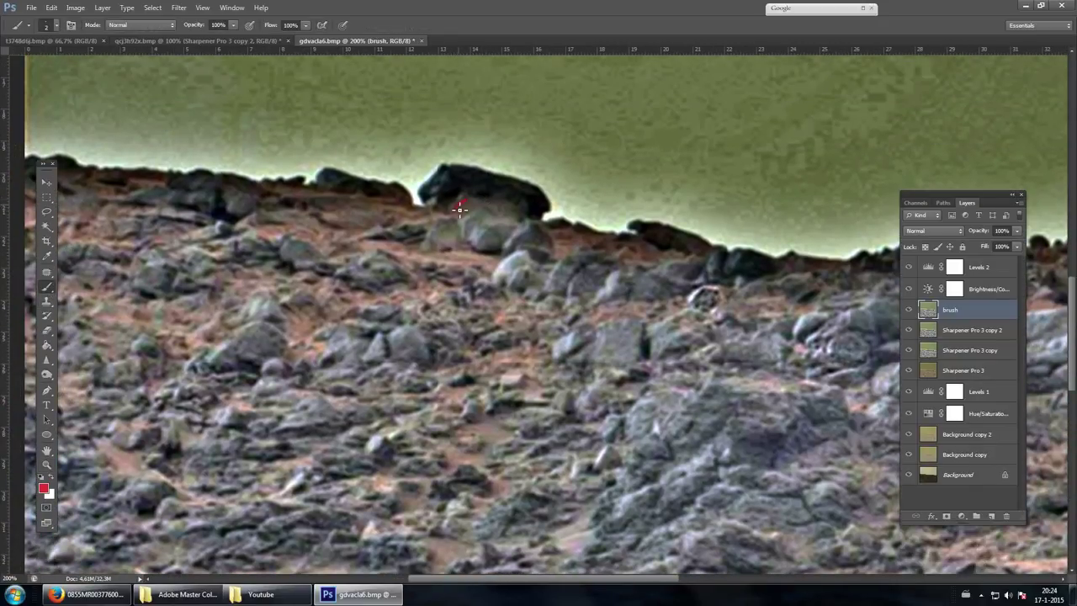
pyautogui.moveTo(460, 210)
pyautogui.mouseDown()
pyautogui.moveTo(468, 226)
pyautogui.moveTo(486, 212)
pyautogui.mouseUp()
pyautogui.hotkey('ctrl', 'z')
# - Outline the lighter rocks beneath the dark boulder with connected red brush strokes, mark across the boulder, and undo all these marks
pyautogui.click(47, 361)
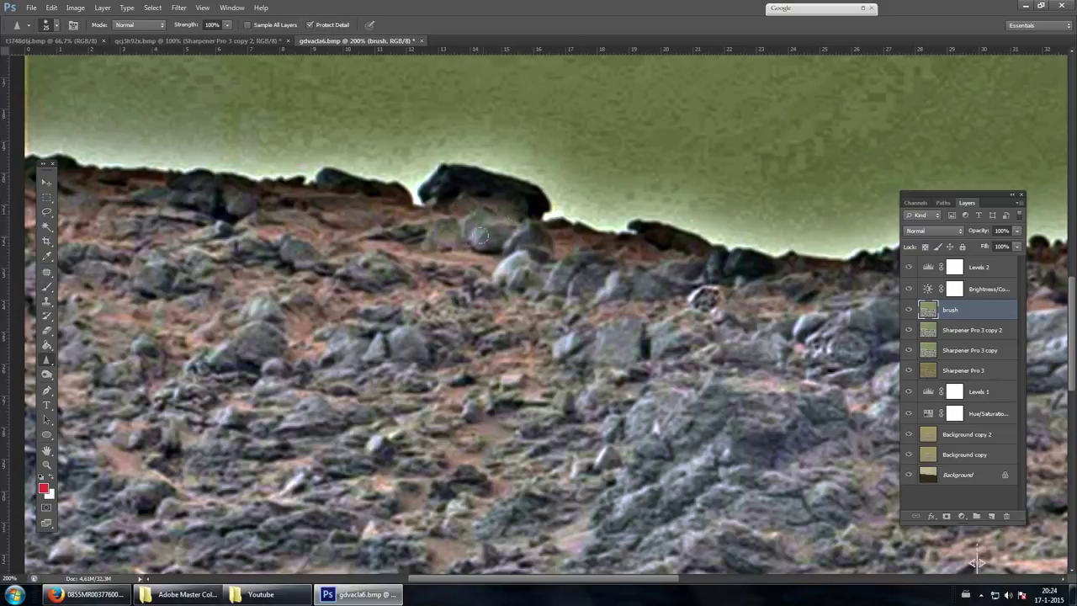
pyautogui.click(48, 288)
pyautogui.moveTo(461, 198); pyautogui.dragTo(452, 206)
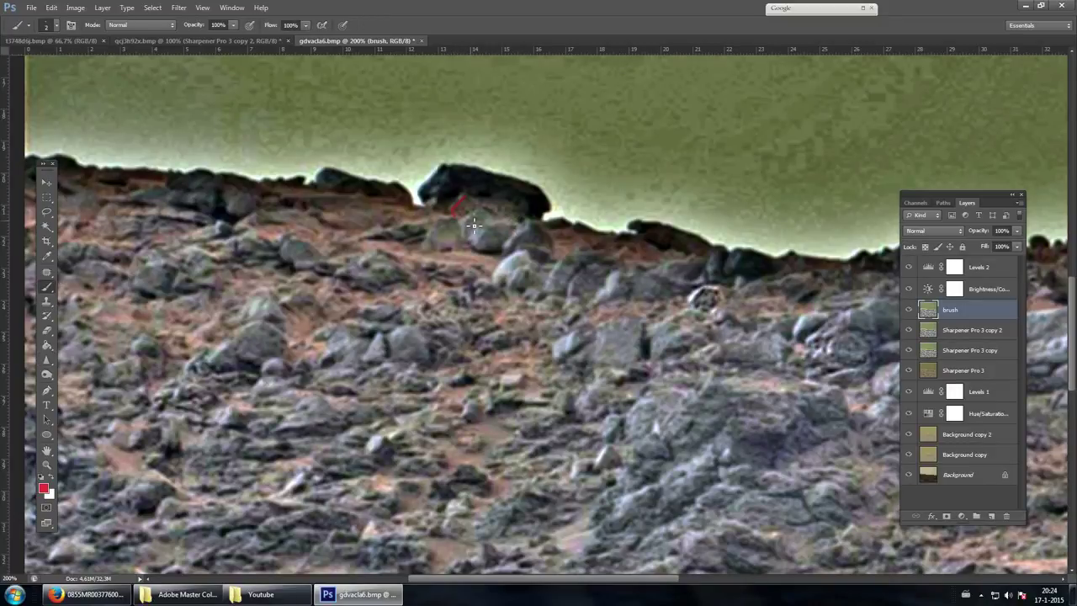
pyautogui.keyDown('shift'); pyautogui.click(466, 238); pyautogui.keyUp('shift')
pyautogui.keyDown('shift'); pyautogui.click(496, 226); pyautogui.keyUp('shift')
pyautogui.hotkey('ctrl', 'z')
pyautogui.hotkey('ctrl', 'alt', 'z')
pyautogui.moveTo(442, 192)
pyautogui.mouseDown()
pyautogui.moveTo(460, 171)
pyautogui.moveTo(559, 195)
pyautogui.mouseUp()
pyautogui.hotkey('ctrl', 'alt', 'z')
# - Examine the left slope down to the sandy patch and the right slope up to the ridge at 200% zoom
pyautogui.moveTo(635, 578); pyautogui.dragTo(612, 578)
pyautogui.scroll(-3, 599, 480)
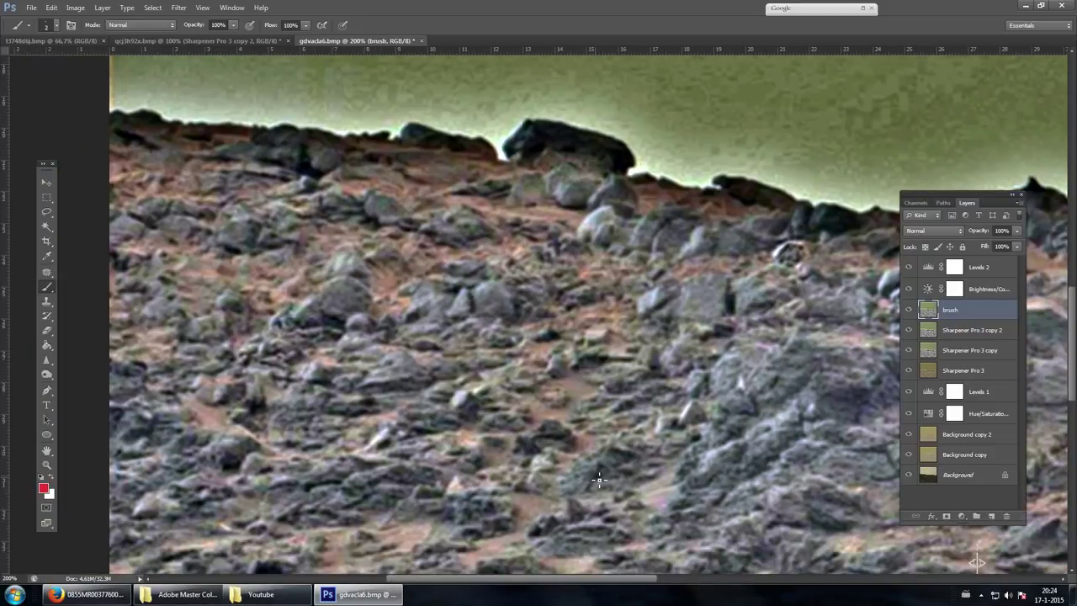
pyautogui.scroll(-10, 311, 429)
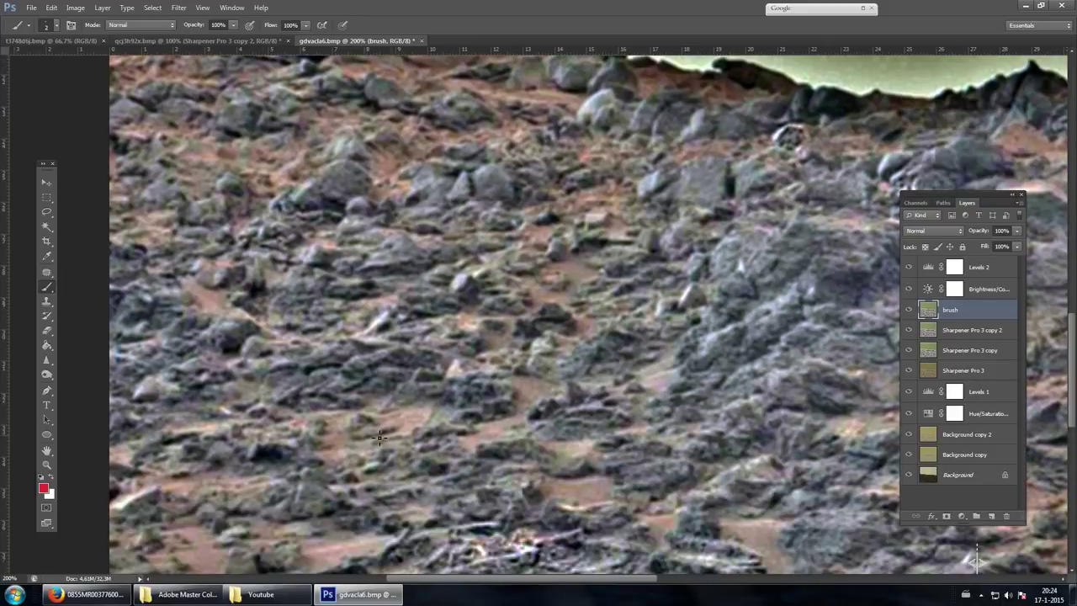
pyautogui.scroll(-5, 449, 446)
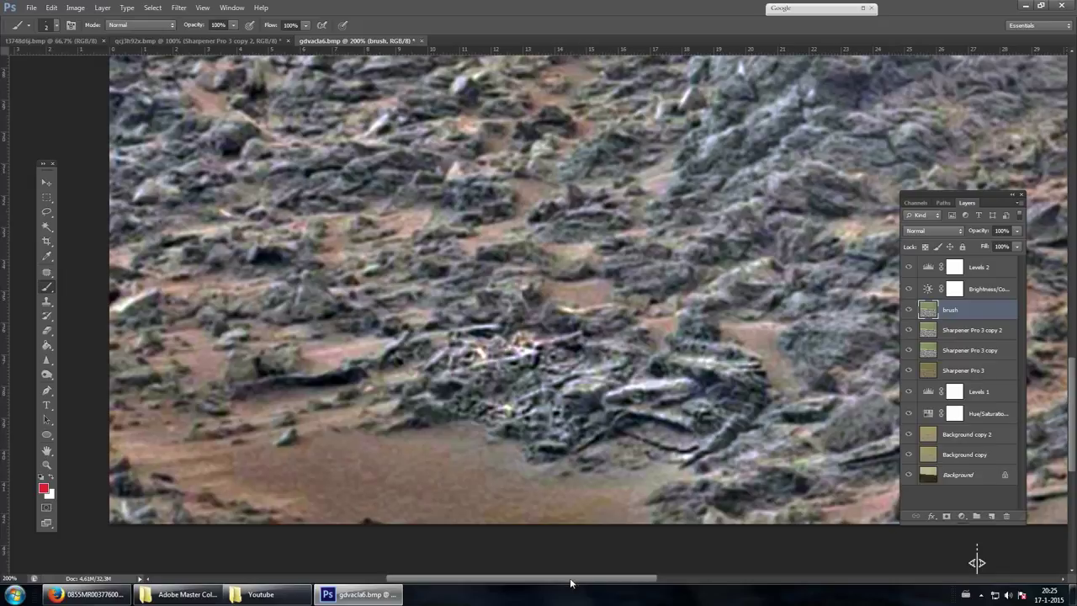
pyautogui.moveTo(571, 582); pyautogui.dragTo(746, 573)
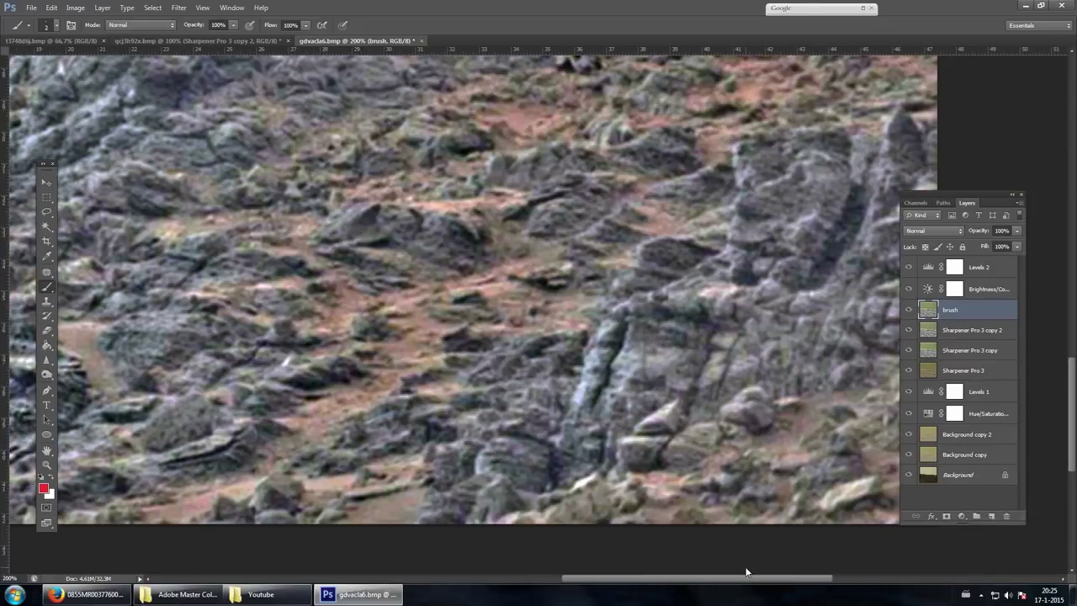
pyautogui.scroll(7, 976, 562)
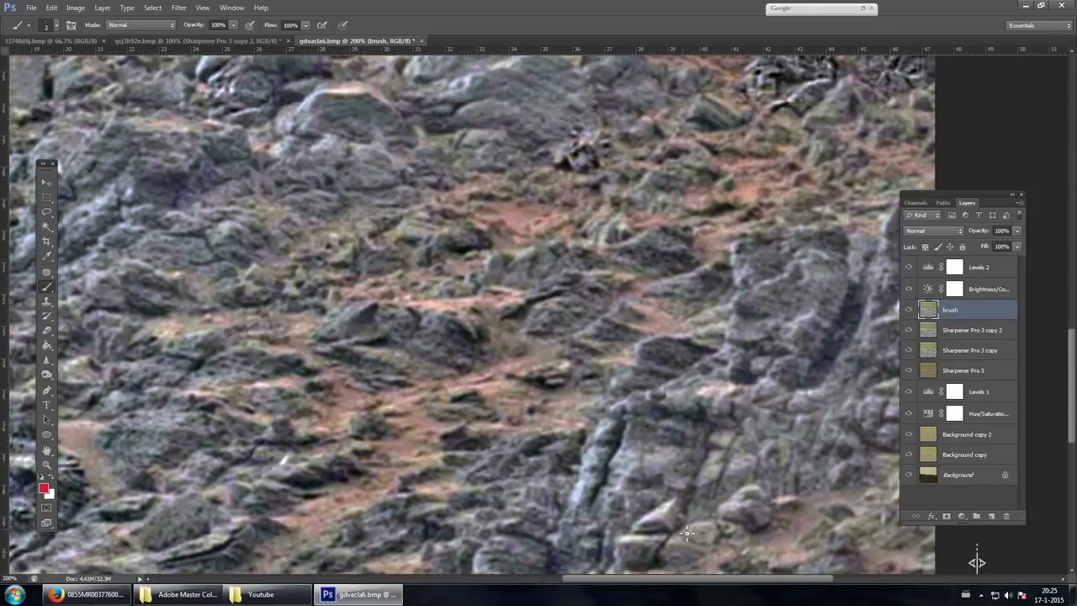
pyautogui.scroll(2, 686, 533)
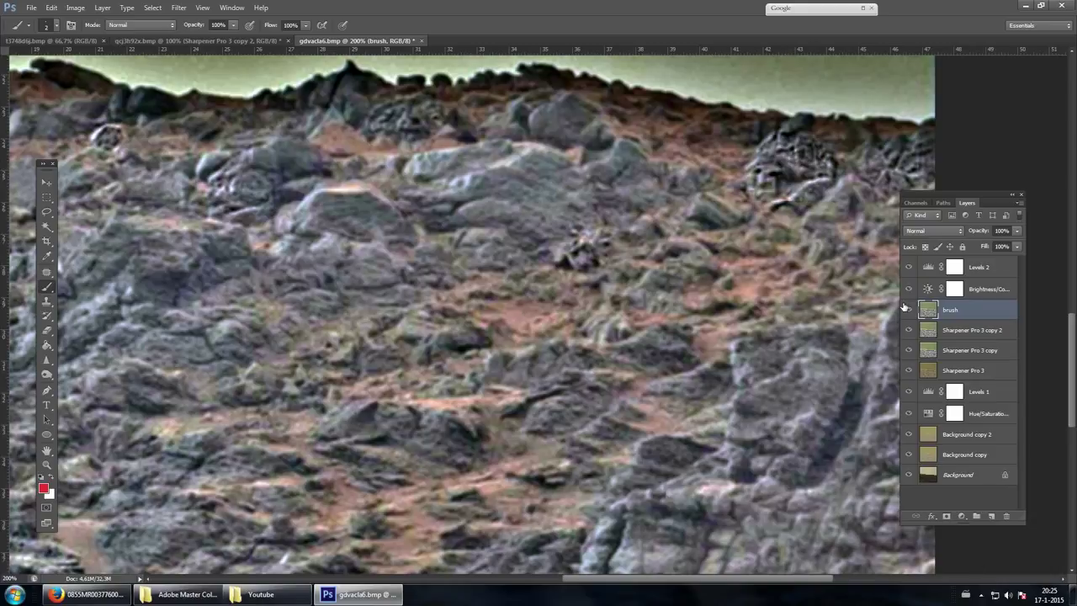
# - Add an Invert adjustment layer above the brush layer, and examine the ridge boulder and the outcrop by the sandy patch in inverted colours
pyautogui.click(962, 514)
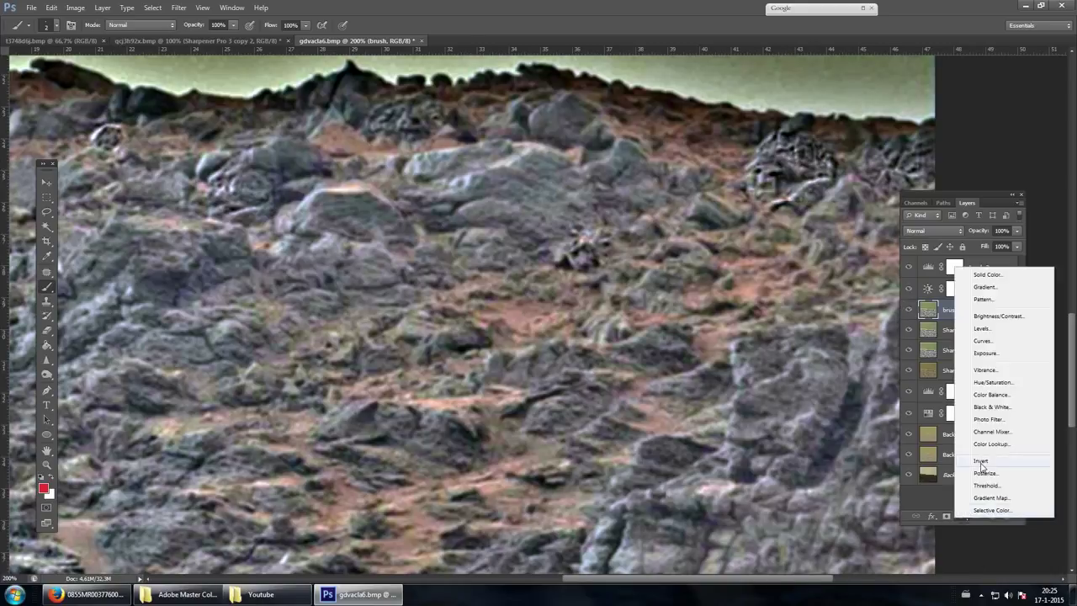
pyautogui.click(980, 477)
pyautogui.moveTo(798, 582); pyautogui.dragTo(623, 593)
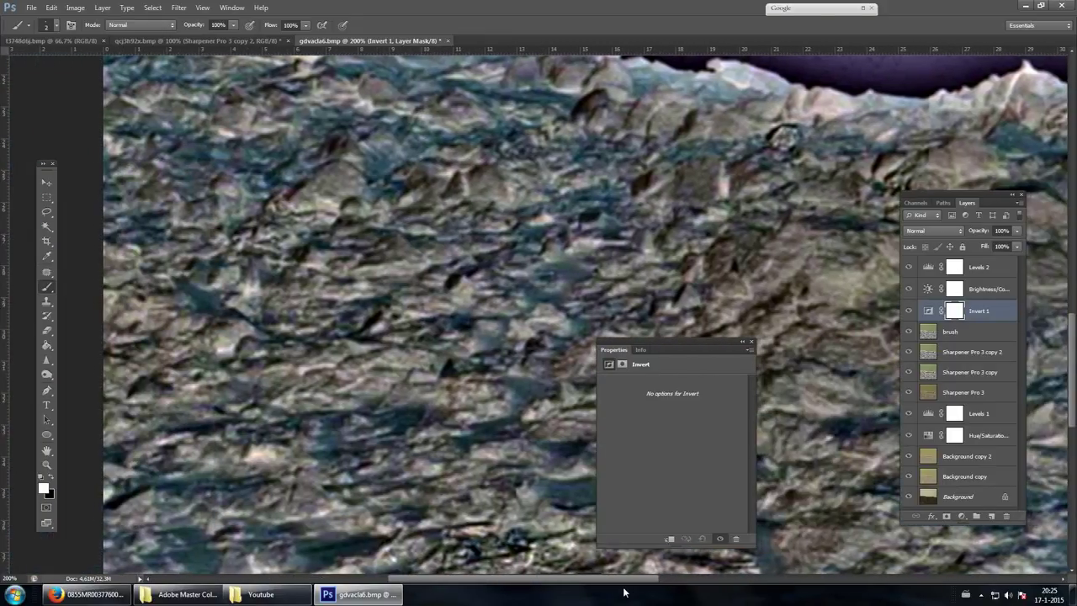
pyautogui.scroll(3, 474, 455)
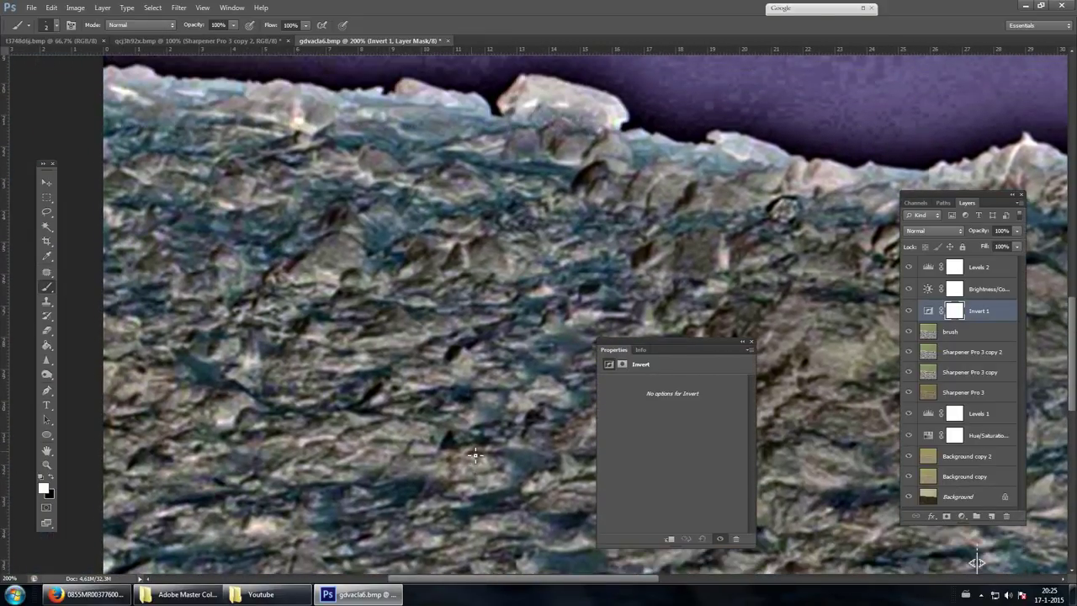
pyautogui.scroll(-1, 474, 454)
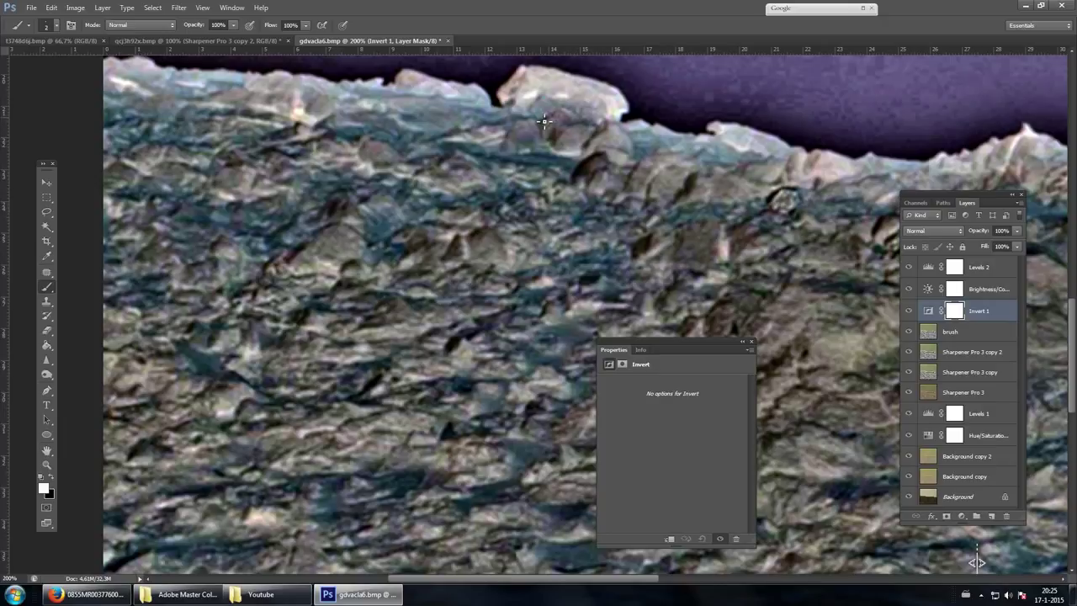
pyautogui.scroll(-5, 502, 238)
pyautogui.scroll(-5, 543, 214)
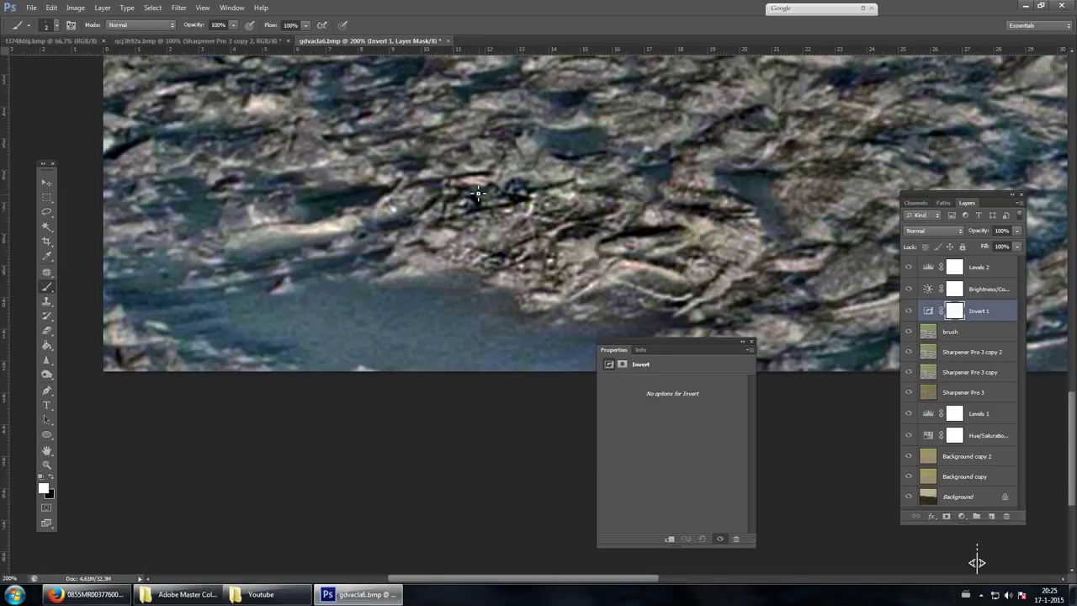
pyautogui.scroll(3, 505, 337)
pyautogui.scroll(5, 555, 410)
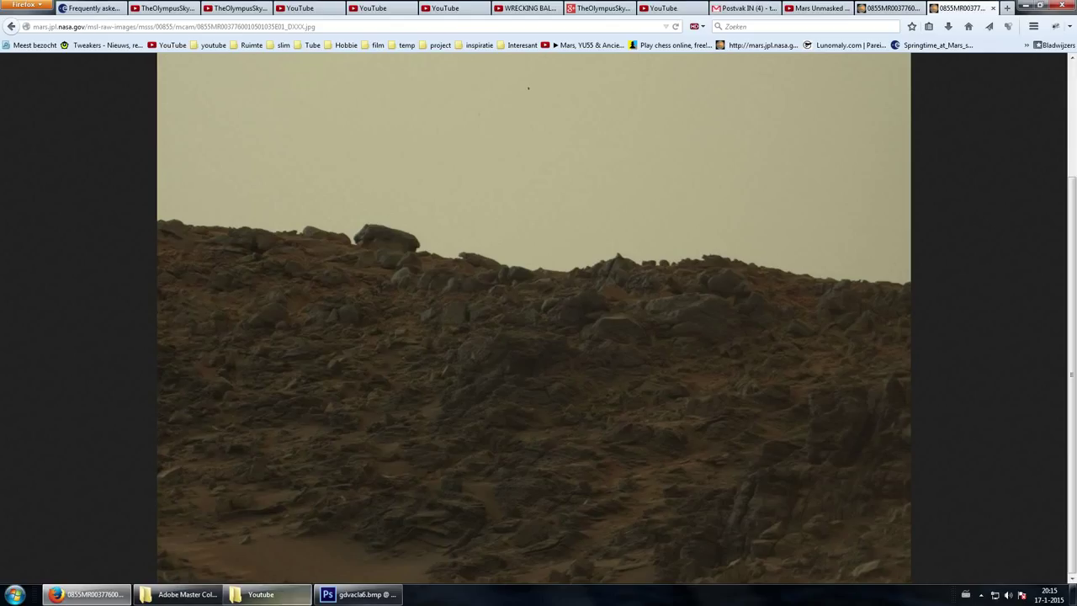
# - Switch from the browser to Photoshop and zoom to 200% on the dark outcrop beside the sandy patch
pyautogui.moveTo(353, 600)
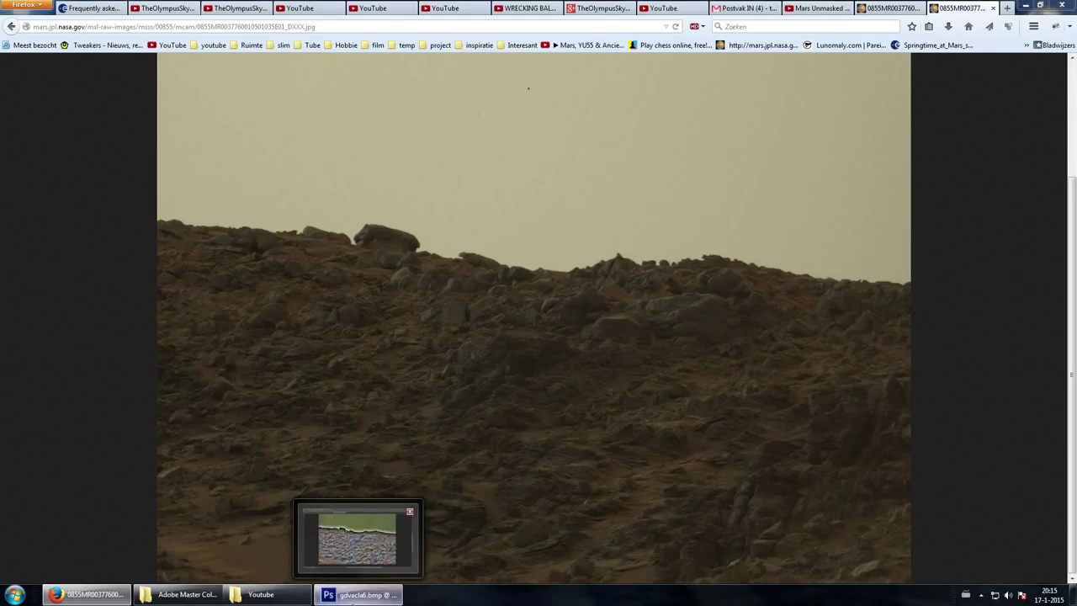
pyautogui.click(354, 595)
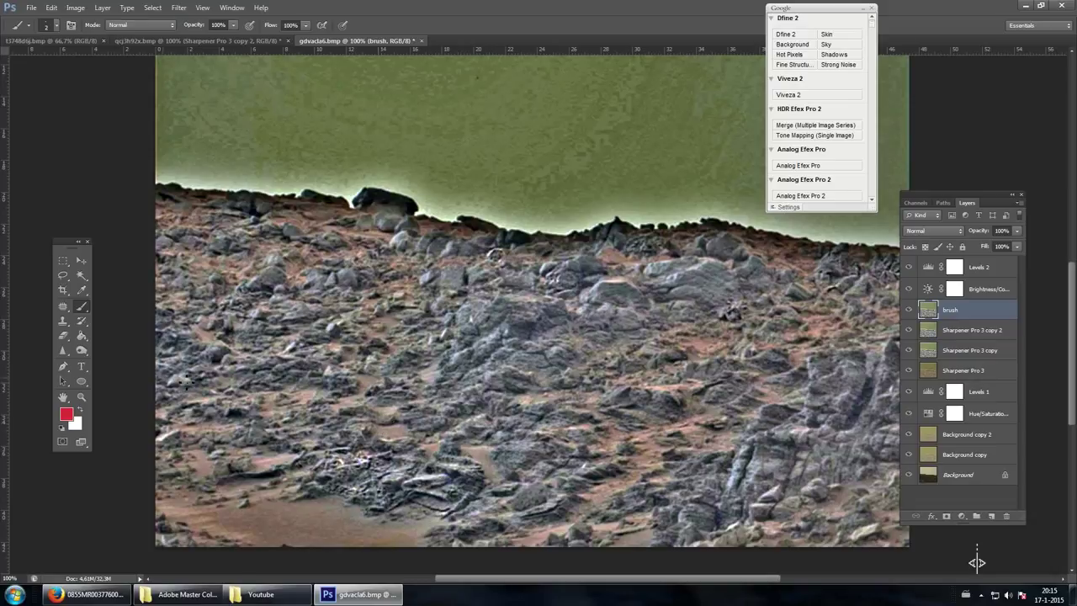
pyautogui.click(82, 397)
pyautogui.scroll(-2, 407, 497)
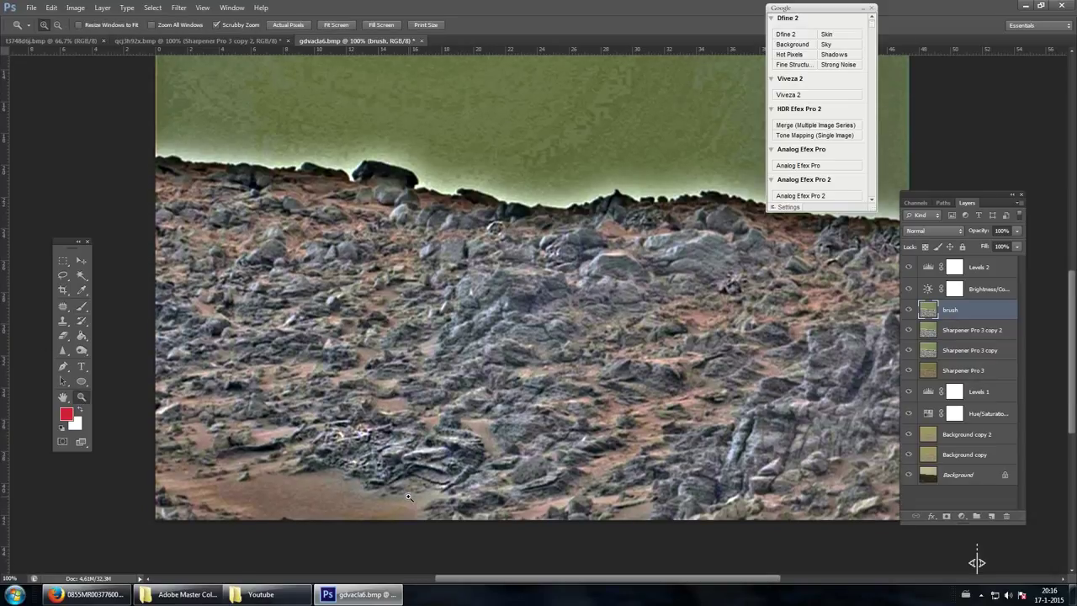
pyautogui.click(400, 471)
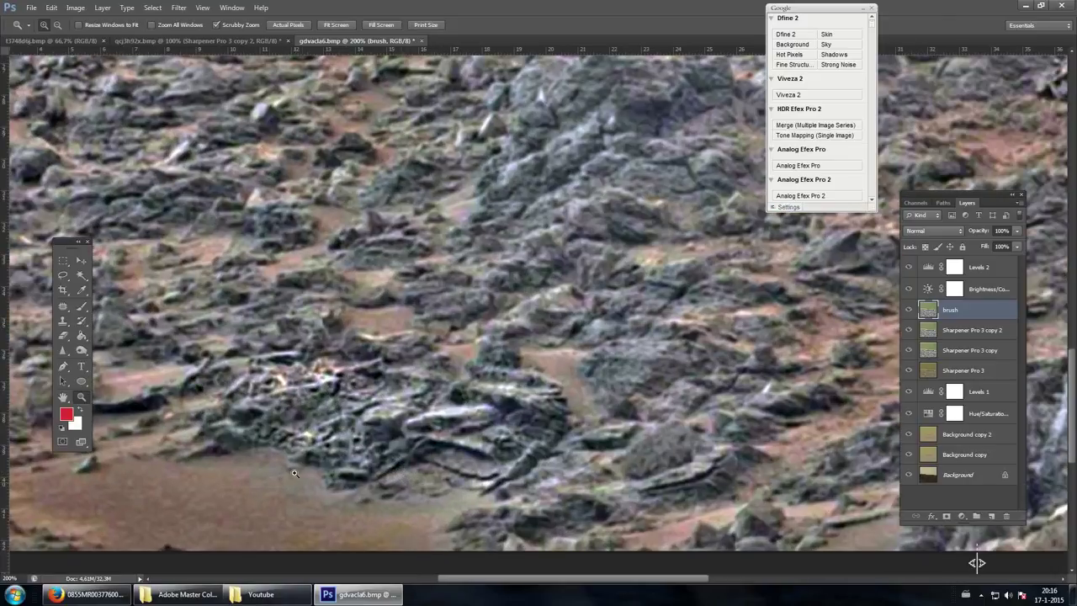
pyautogui.scroll(2, 294, 473)
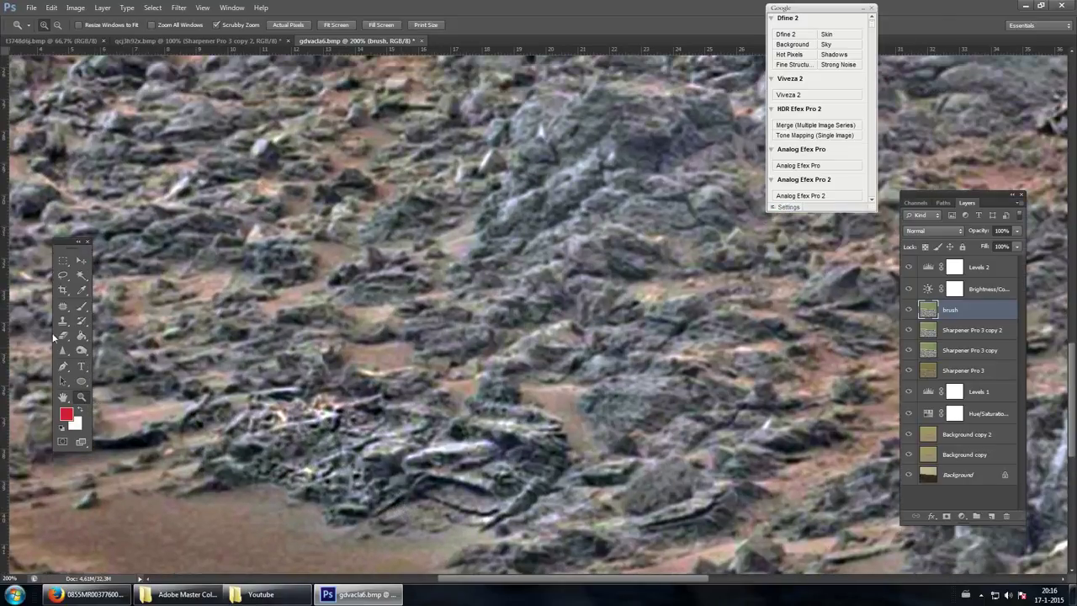
# - Rearrange the toolbox as a single column near the edge of the workspace, and collapse the floating Google filter panel
pyautogui.click(77, 242)
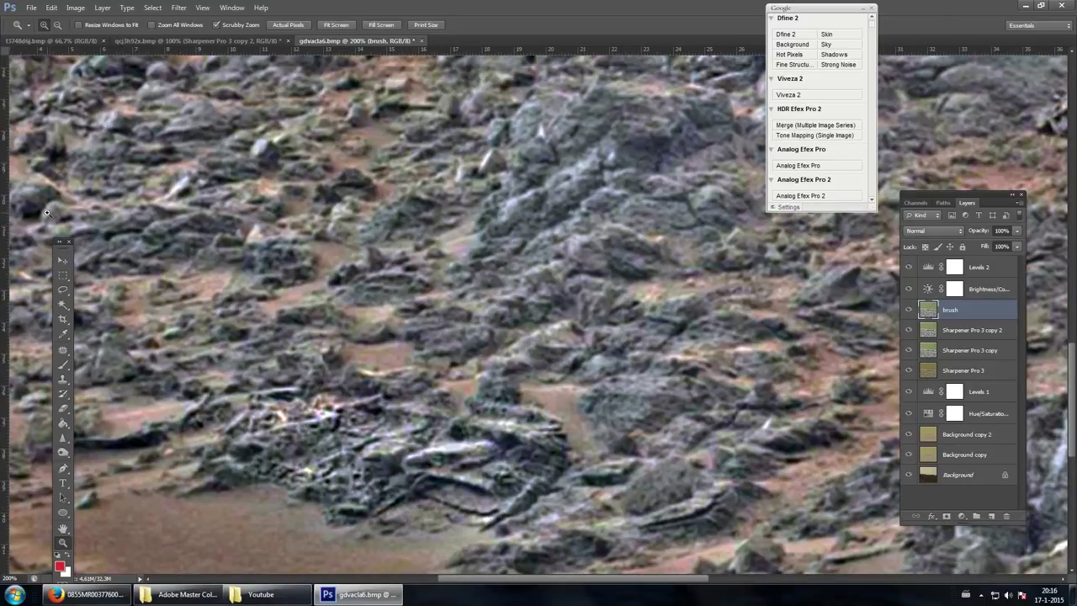
pyautogui.moveTo(61, 243); pyautogui.dragTo(46, 169)
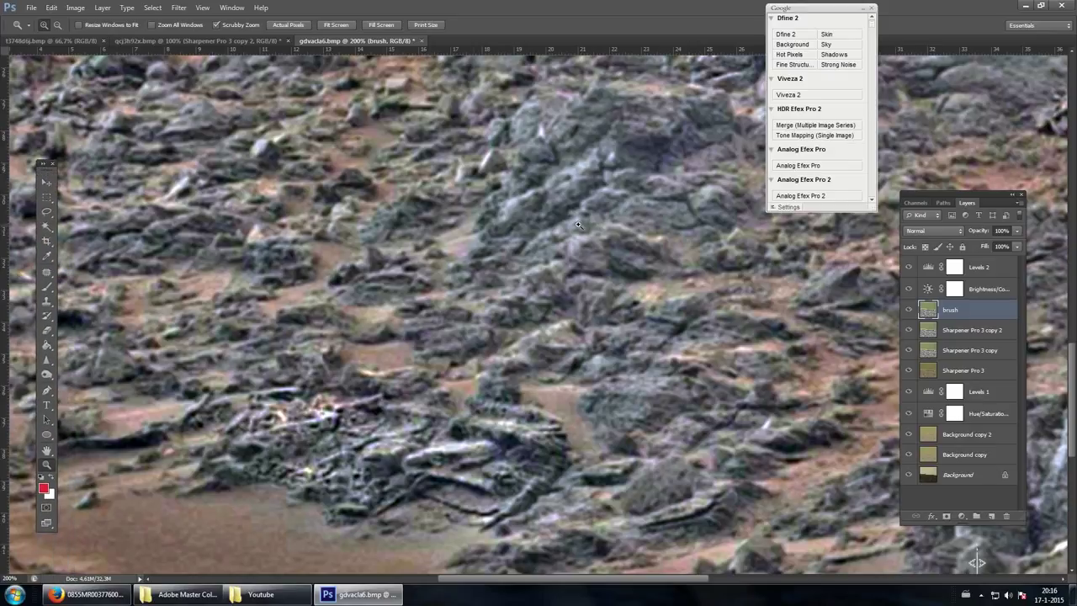
pyautogui.click(862, 11)
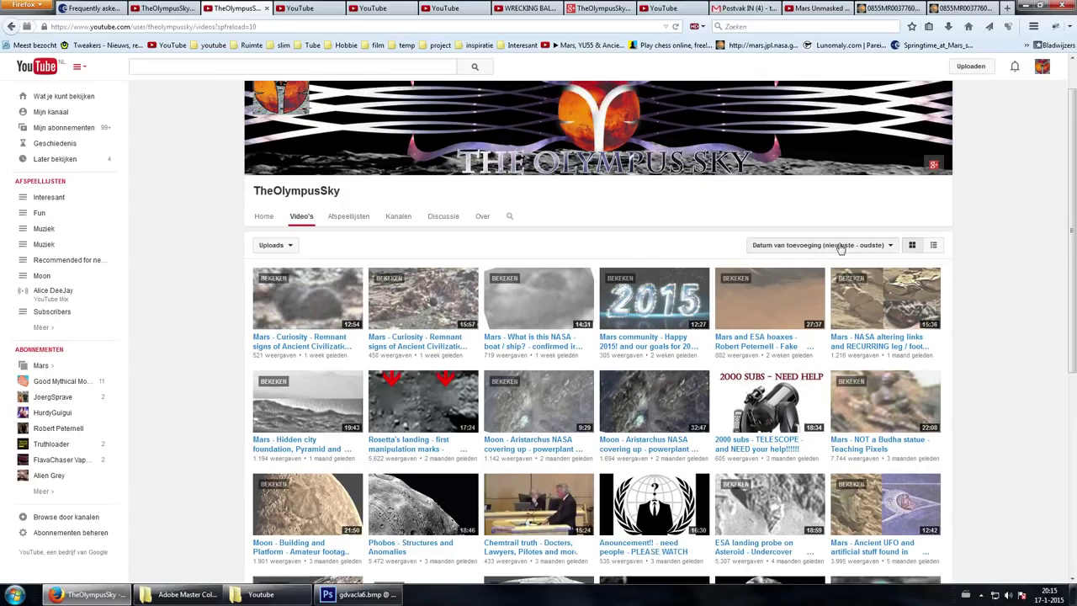
# - View NASA's original photo ending in 501035E01_DXXX.jpg in the browser, and switch to Photoshop to compare the enhanced version
pyautogui.click(961, 8)
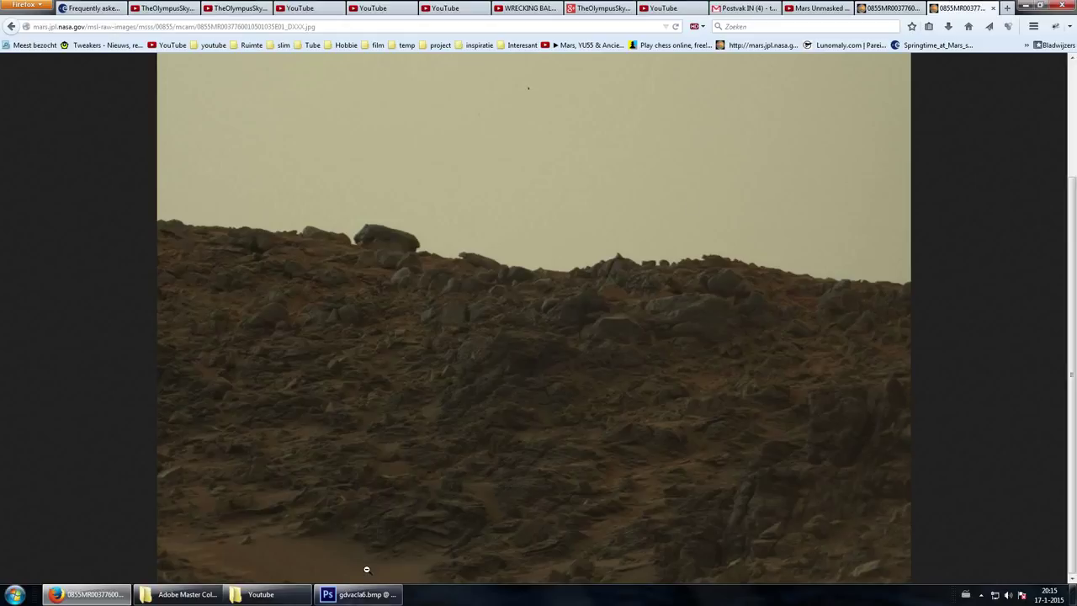
pyautogui.moveTo(360, 594)
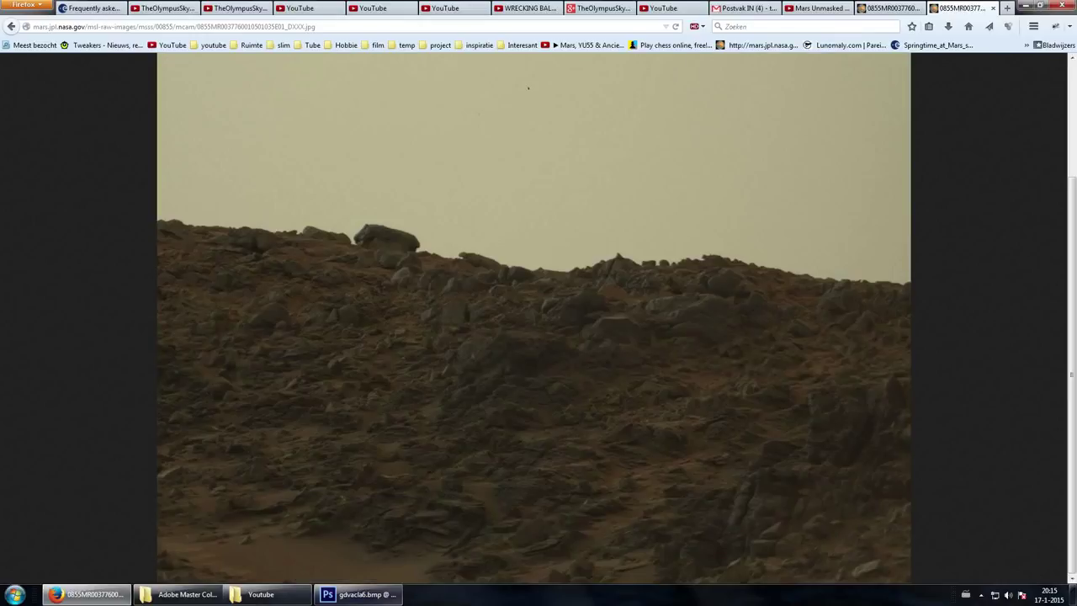
pyautogui.click(360, 594)
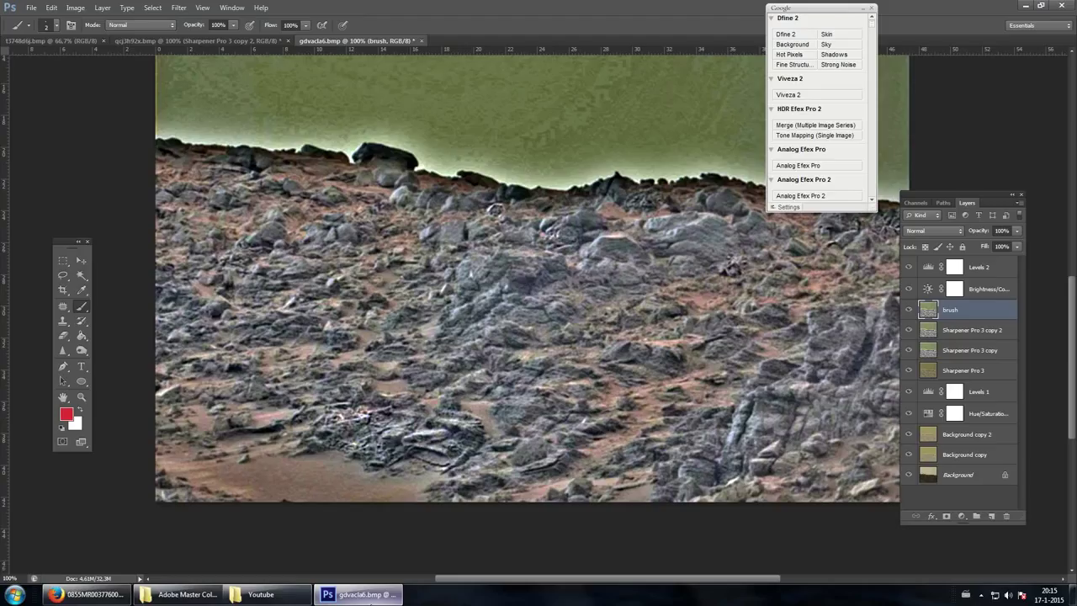
pyautogui.scroll(2, 976, 562)
pyautogui.scroll(1, 976, 562)
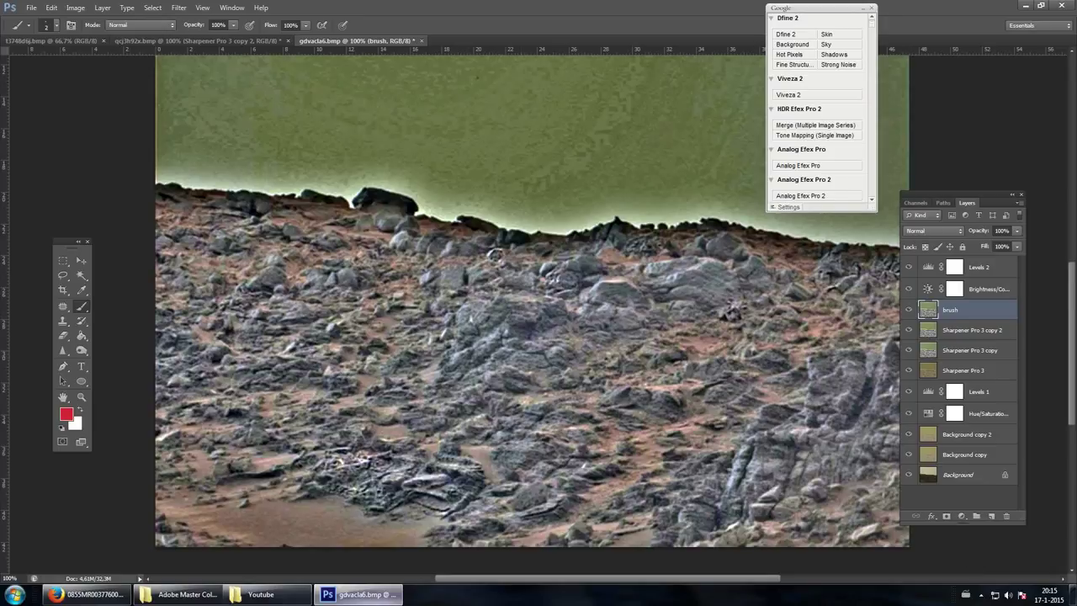
# - Switch to Firefox and compare the adjacent NASA frame ending in 501034E01_DXXX.jpg with the original ending in 501035E01_DXXX.jpg
pyautogui.click(88, 594)
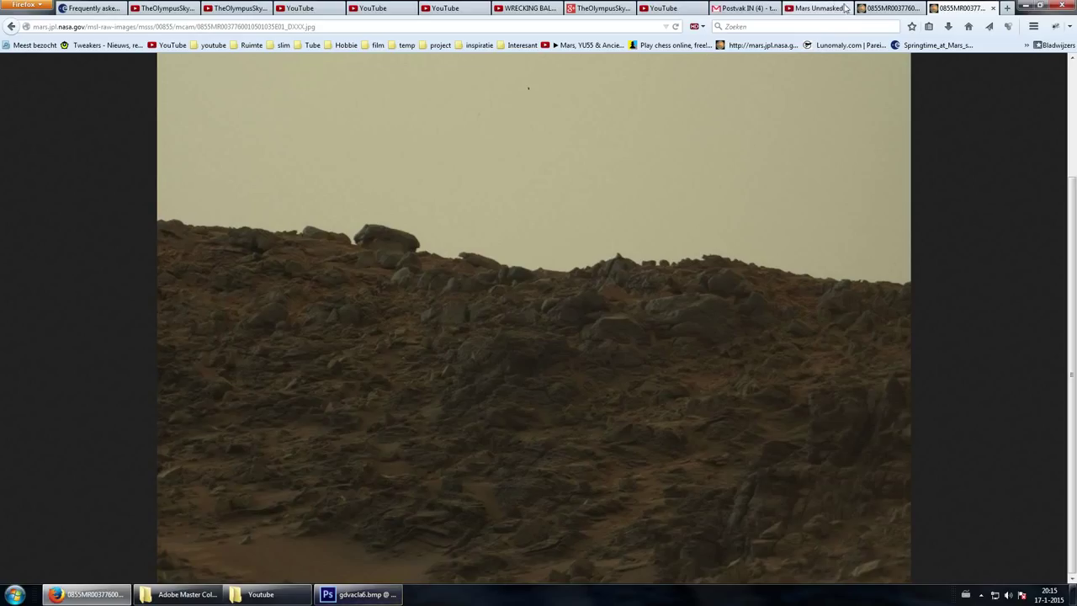
pyautogui.click(883, 9)
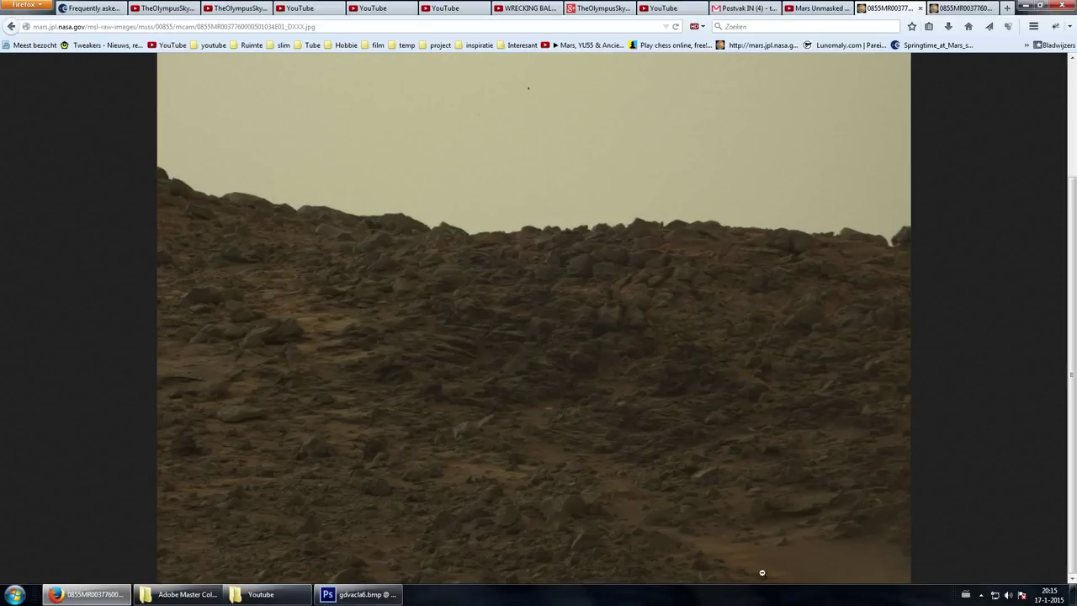
pyautogui.click(962, 8)
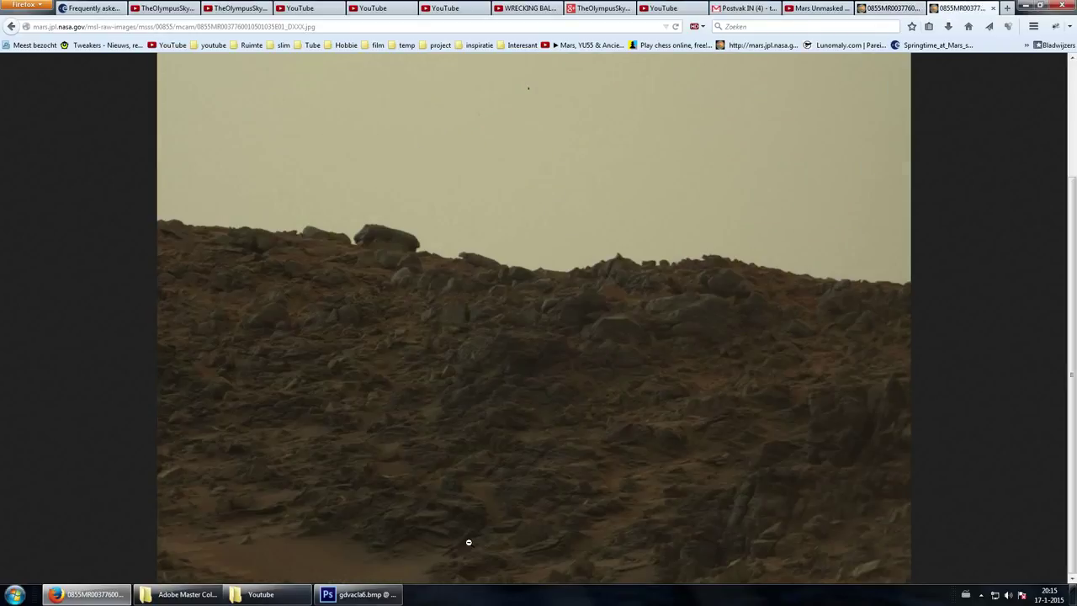